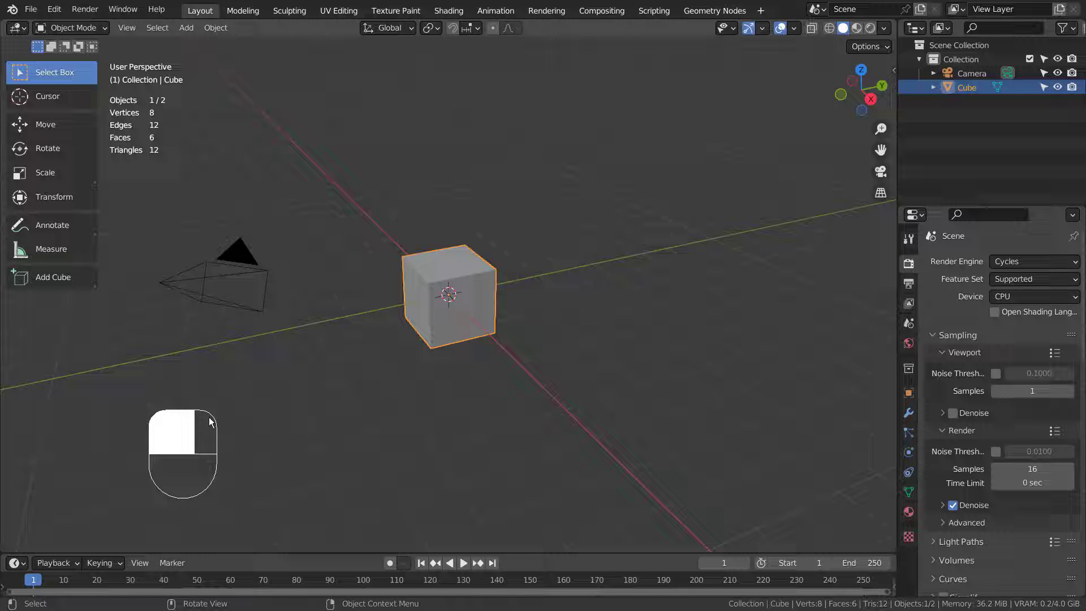
Select the cube in Object Mode after dismissing several stray context menus.
{"action": "left_click", "coordinate": [270, 417]}
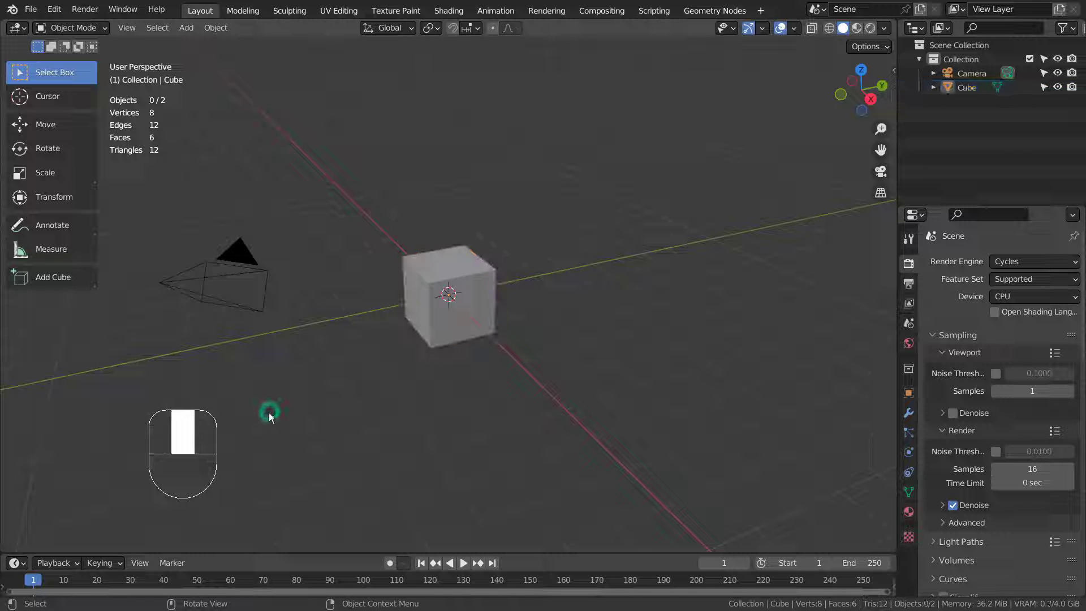
{"action": "right_click", "coordinate": [333, 427]}
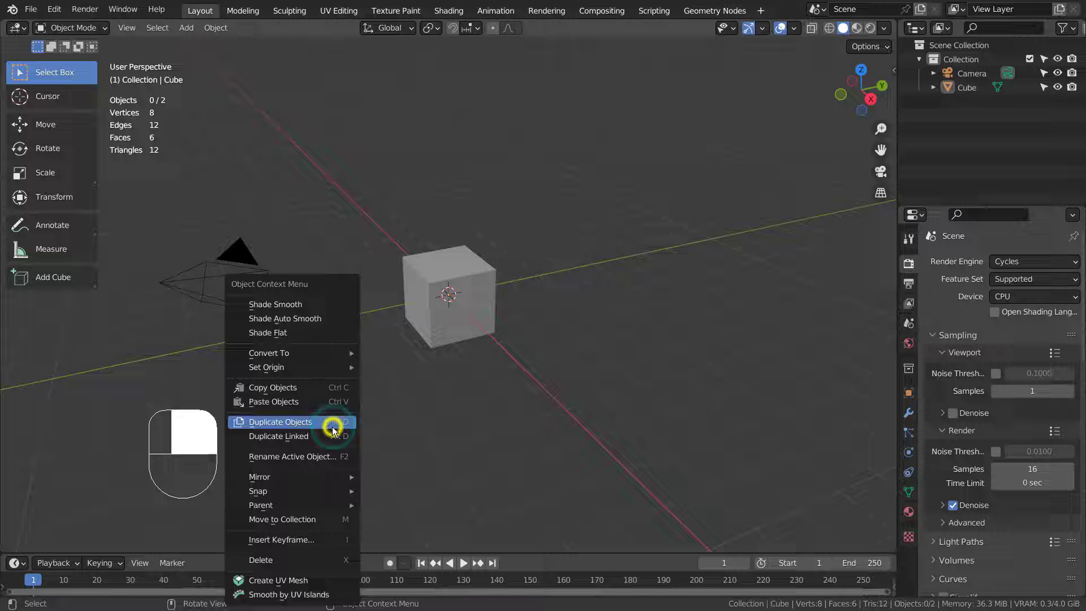
{"action": "left_click", "coordinate": [579, 385]}
{"action": "right_click", "coordinate": [402, 408]}
{"action": "left_click", "coordinate": [676, 362]}
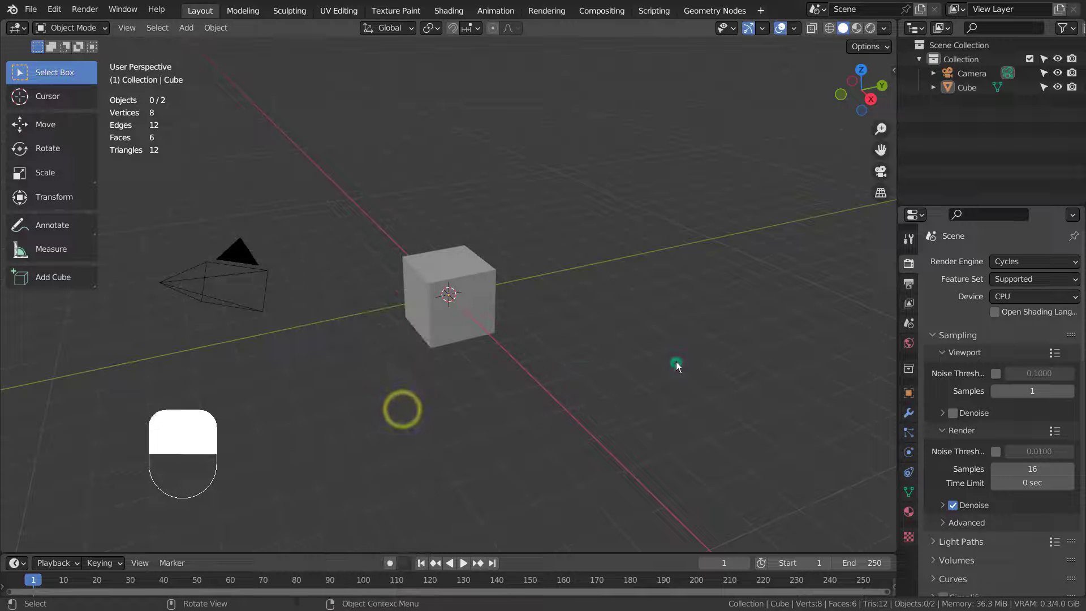
{"action": "left_click", "coordinate": [402, 412], "text": "ctrl"}
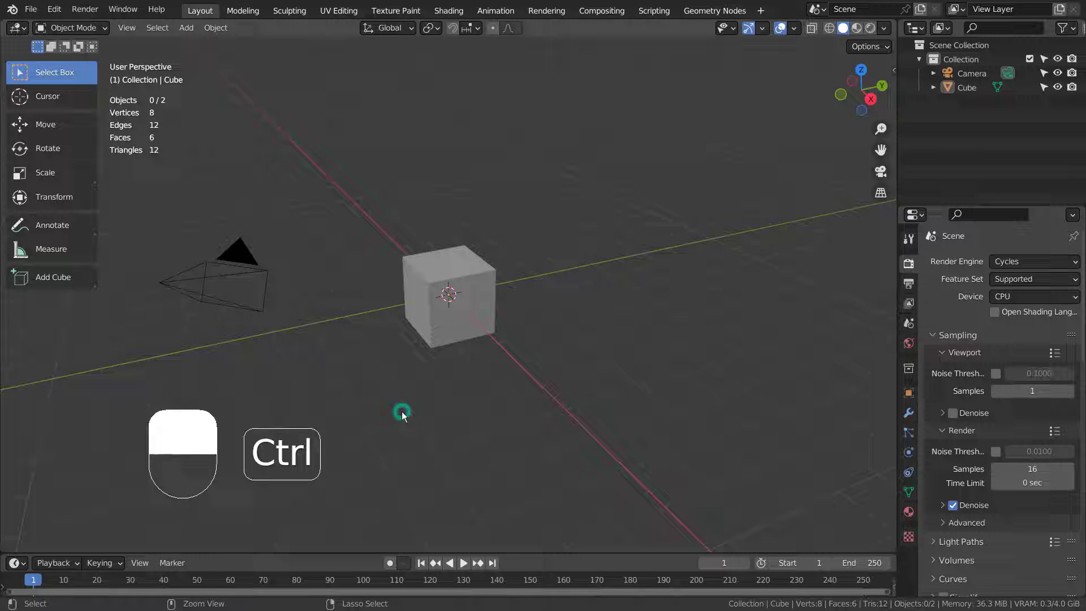
{"action": "left_click", "coordinate": [331, 388], "text": "ctrl"}
{"action": "right_click", "coordinate": [331, 388]}
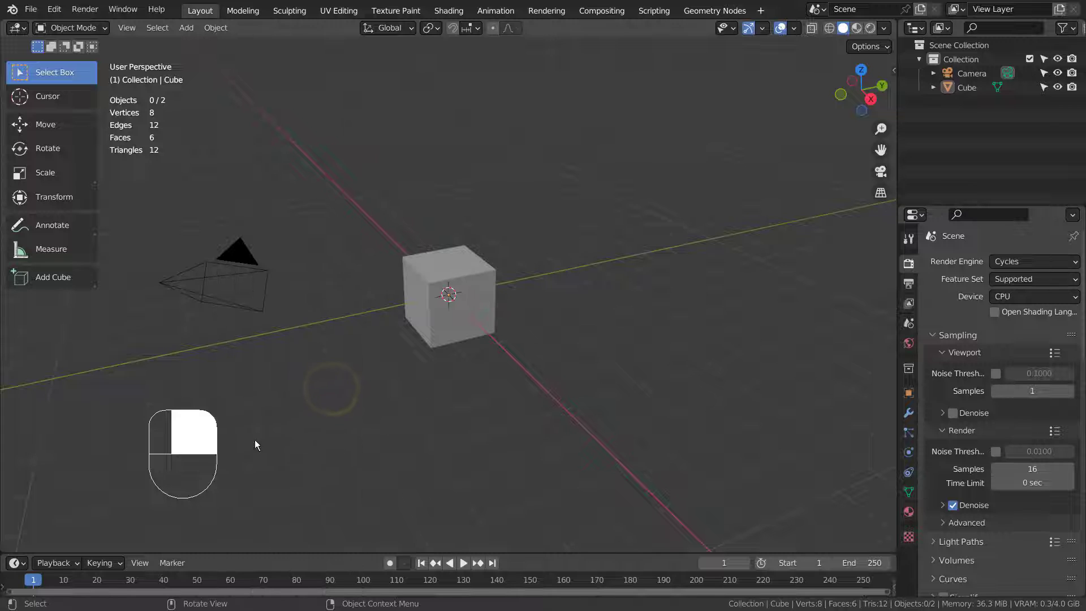
{"action": "right_click", "coordinate": [274, 387]}
{"action": "left_click", "coordinate": [425, 387]}
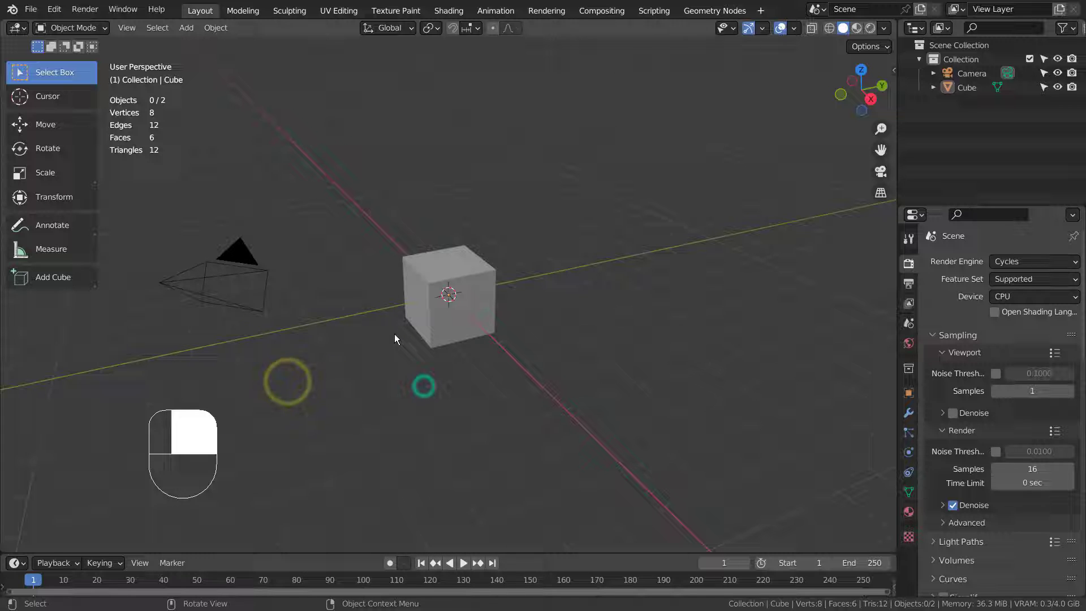
{"action": "left_click", "coordinate": [437, 312]}
{"action": "scroll", "coordinate": [437, 312], "scroll_direction": "up", "scroll_amount": 5}
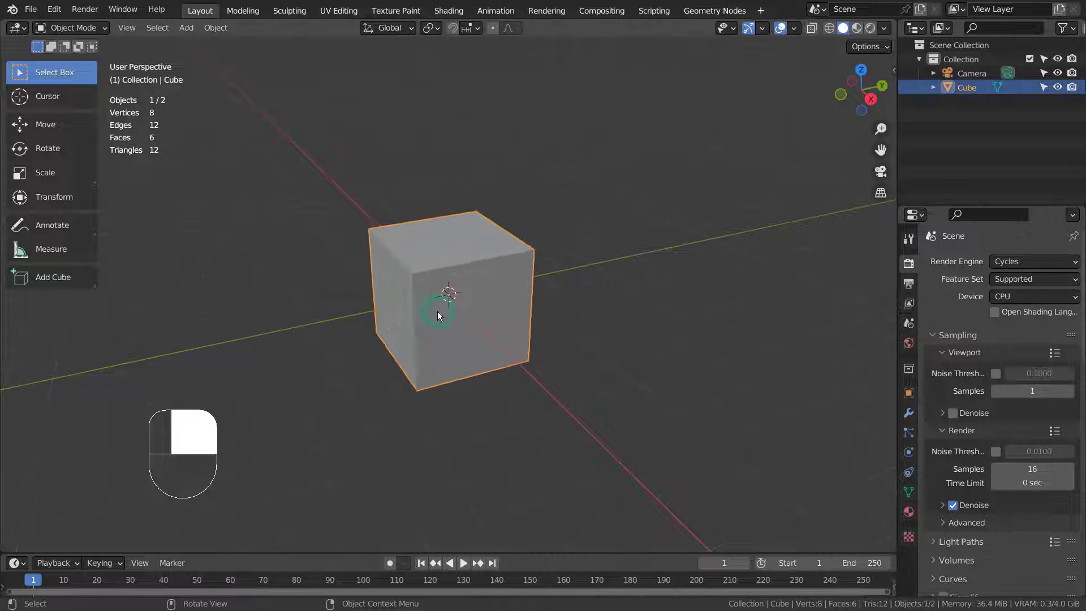
Enter Edit Mode and subdivide the whole cube mesh twice.
{"action": "key", "text": "Tab"}
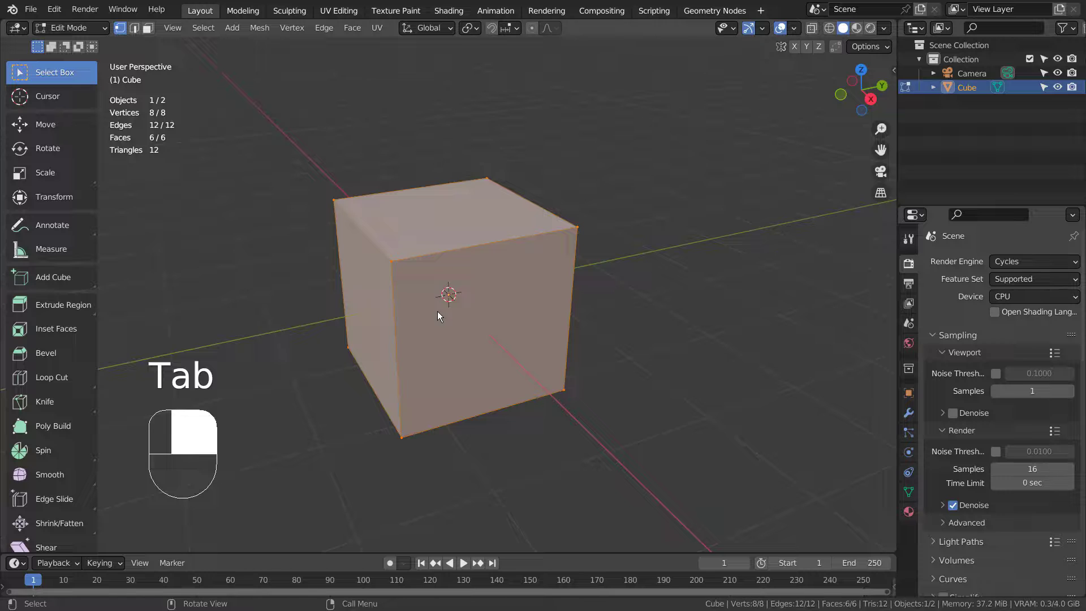
{"action": "right_click", "coordinate": [471, 252]}
{"action": "key", "text": "s"}
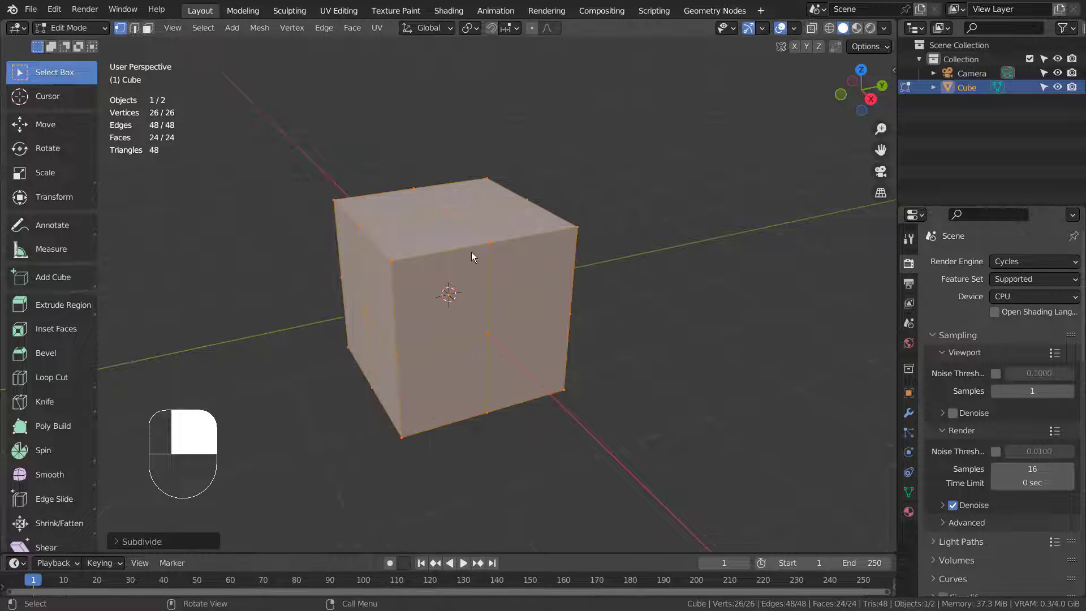
{"action": "right_click", "coordinate": [470, 252]}
{"action": "left_click", "coordinate": [470, 253]}
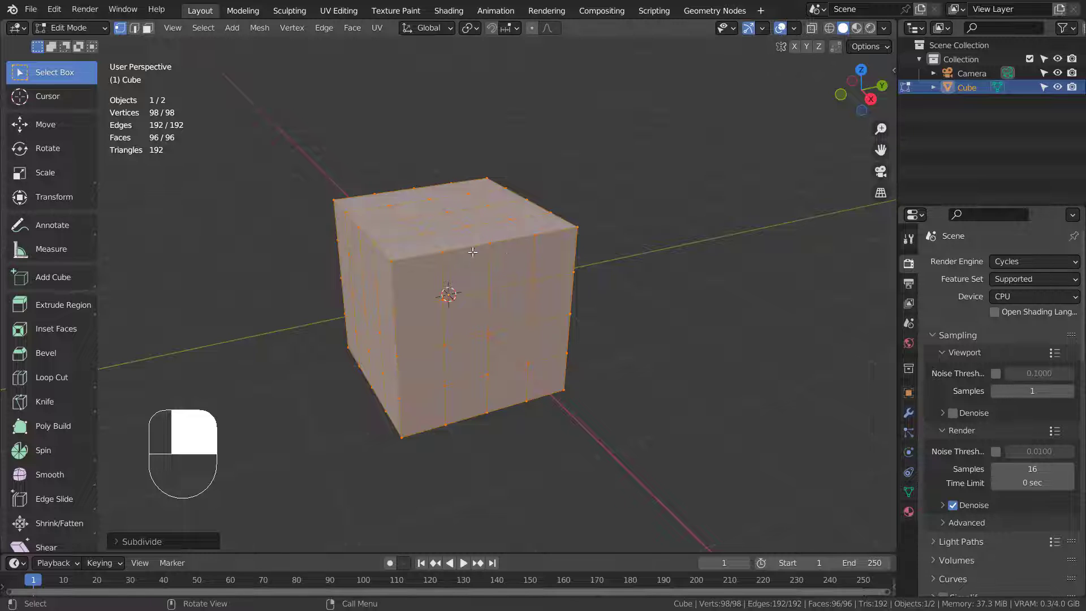
In face mode, box-select the middle column of faces from top view in see-through wireframe.
{"action": "left_click_drag", "start_coordinate": [470, 252], "coordinate": [530, 266], "text": "alt"}
{"action": "scroll", "coordinate": [558, 297], "scroll_direction": "up", "scroll_amount": 3}
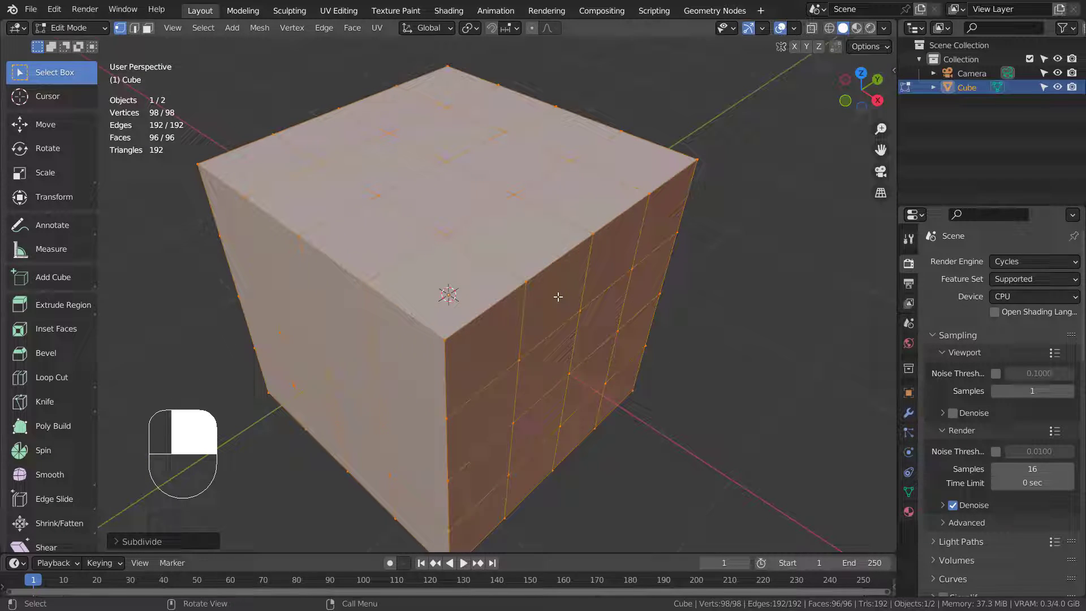
{"action": "key", "text": "3"}
{"action": "key", "text": "KP_7"}
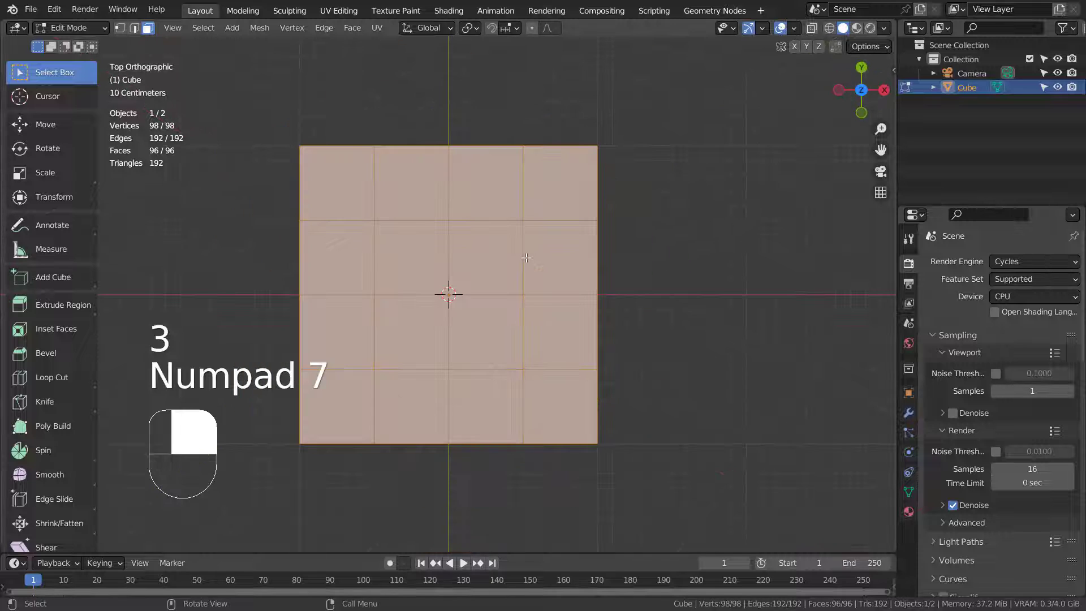
{"action": "key", "text": "shift+z"}
{"action": "left_click", "coordinate": [743, 239]}
{"action": "key", "text": "b"}
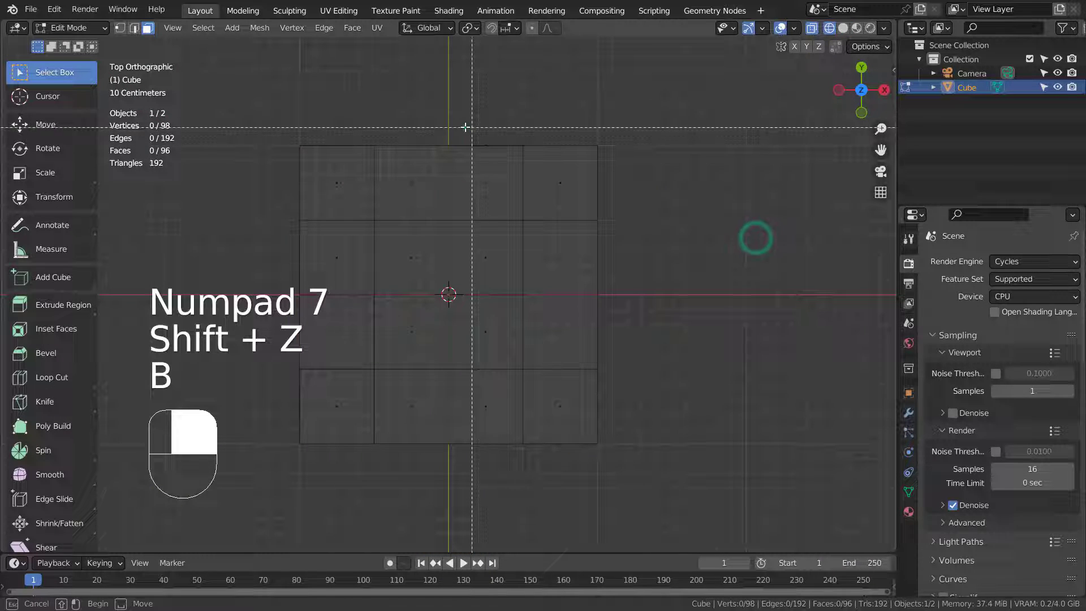
{"action": "left_click_drag", "start_coordinate": [465, 127], "coordinate": [501, 487]}
{"action": "mouse_move", "coordinate": [681, 447]}
{"action": "left_mouse_down", "text": "alt"}
{"action": "mouse_move", "coordinate": [606, 323]}
{"action": "mouse_move", "coordinate": [780, 312]}
{"action": "mouse_move", "coordinate": [621, 351]}
{"action": "left_mouse_up", "text": "alt"}
Return to solid shading, clear the face selection, and click a top face.
{"action": "key", "text": "shift+z"}
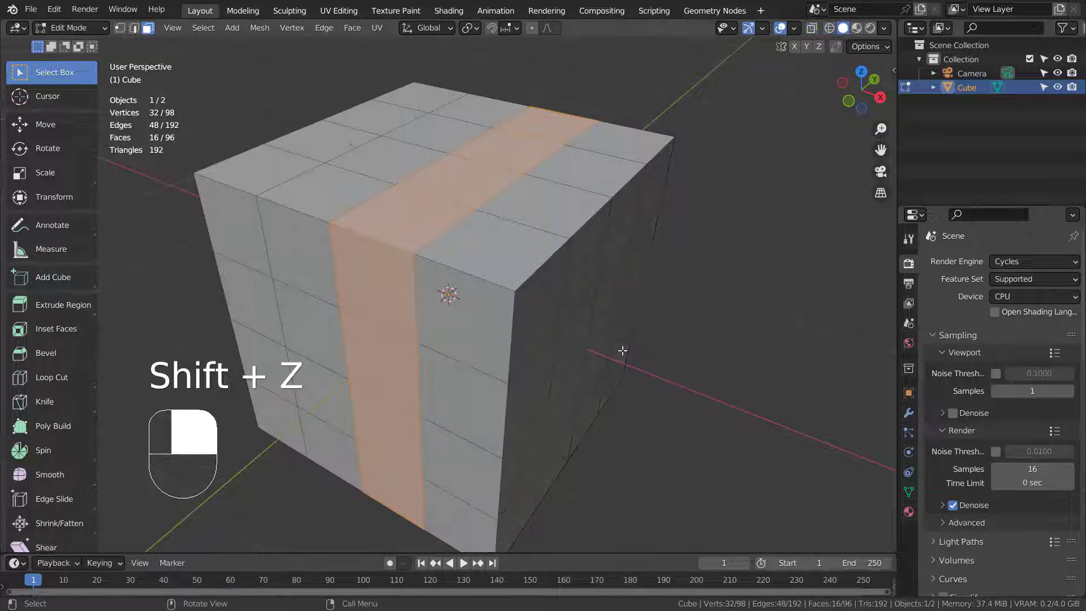
{"action": "left_click", "coordinate": [727, 319]}
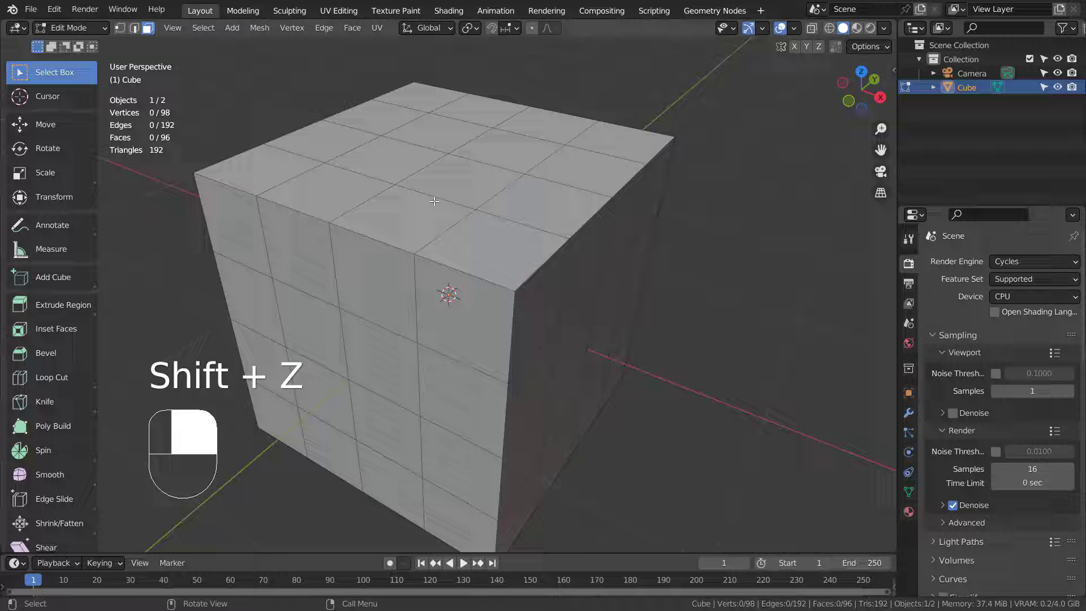
{"action": "key", "text": "3"}
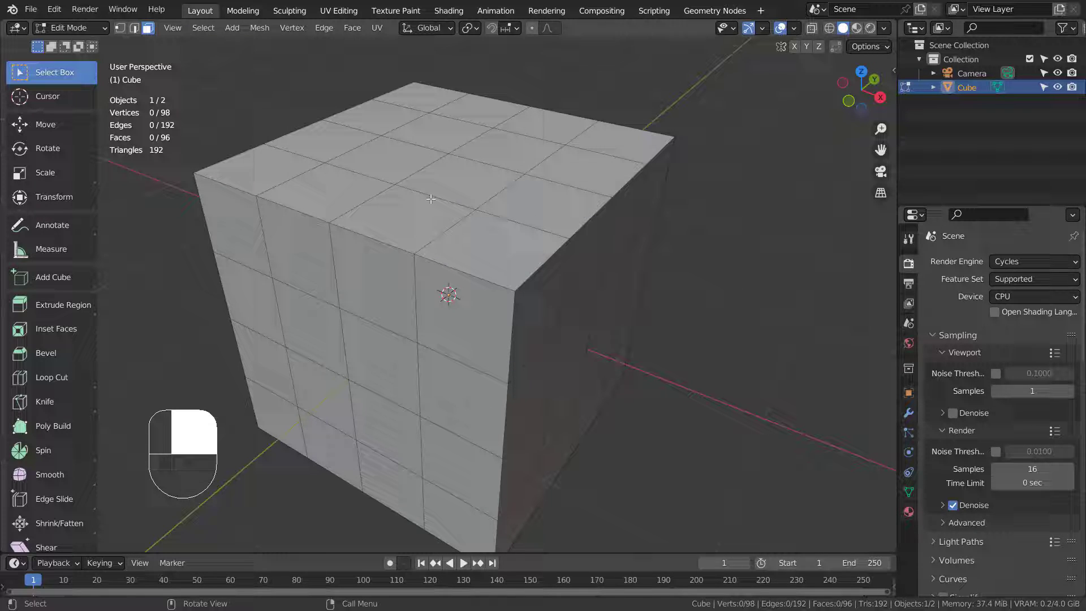
{"action": "left_click", "coordinate": [432, 195], "text": "alt"}
{"action": "left_click", "coordinate": [55, 9]}
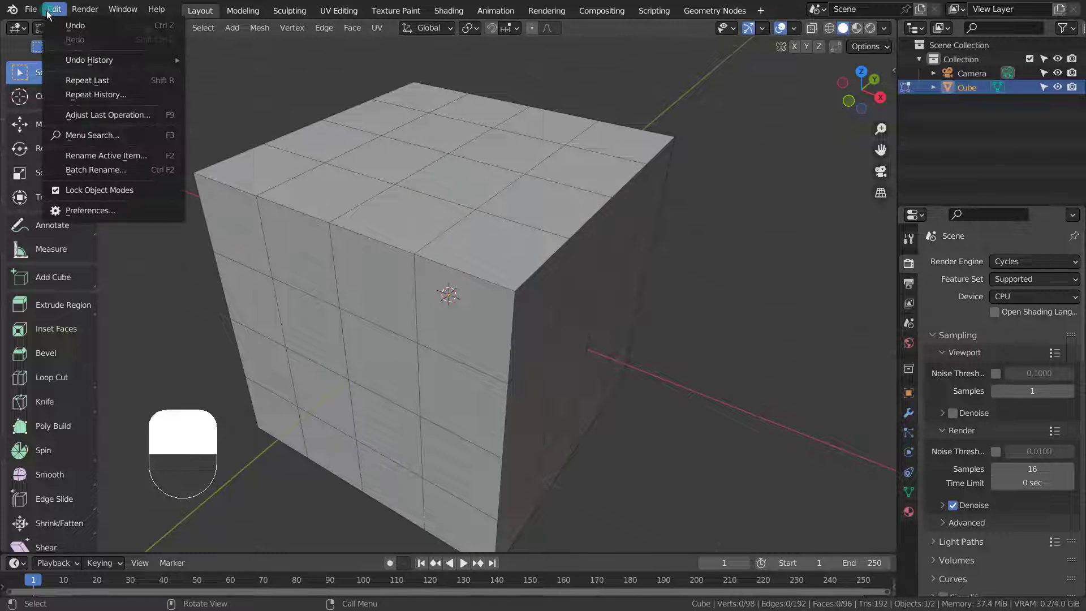
{"action": "left_click", "coordinate": [102, 210]}
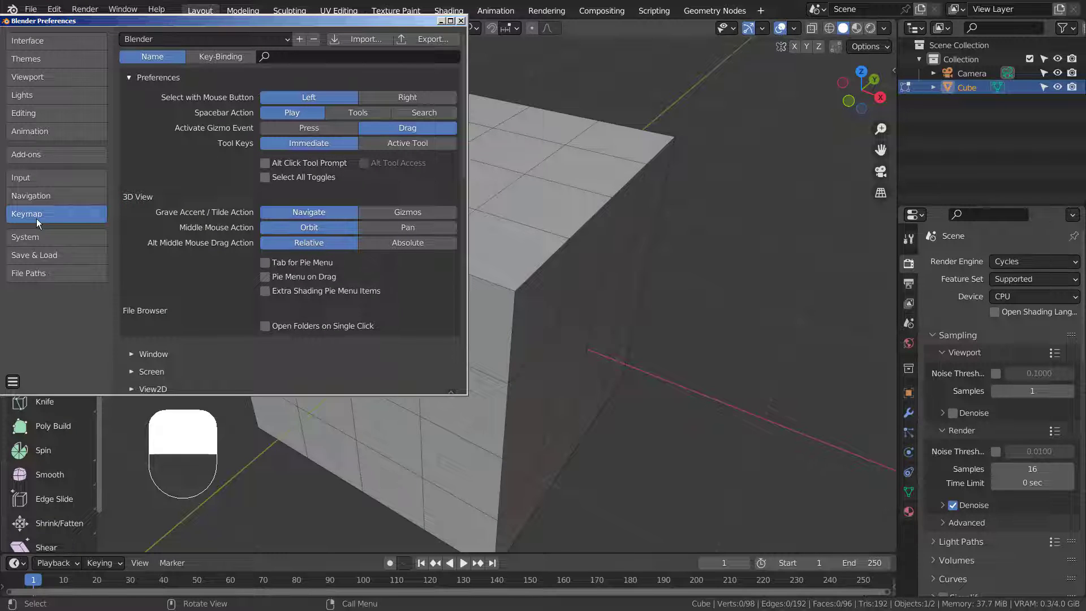
{"action": "left_click", "coordinate": [315, 58]}
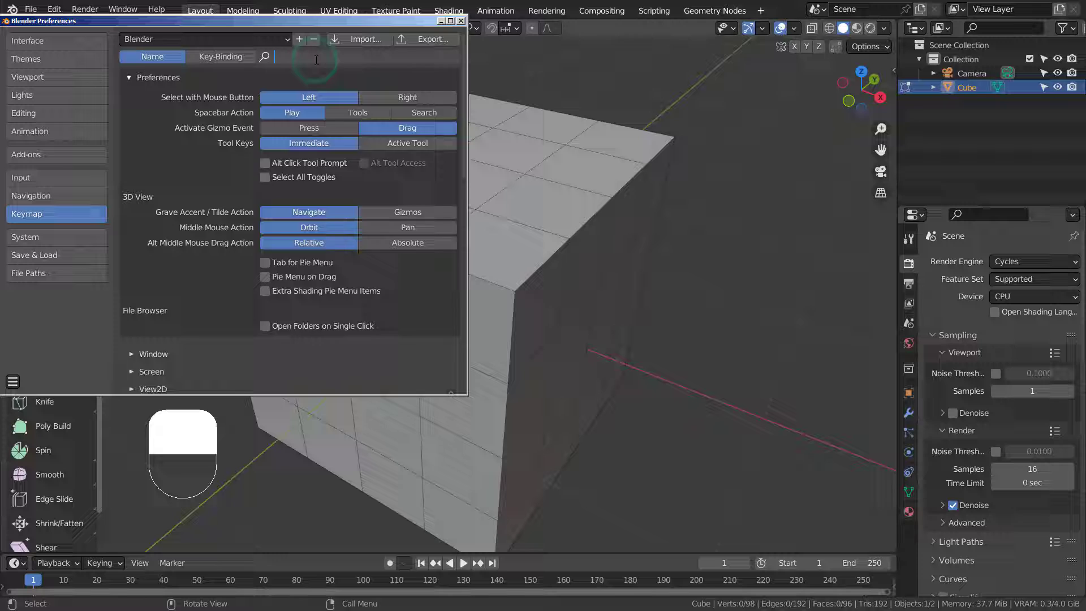
{"action": "type", "text": "loop"}
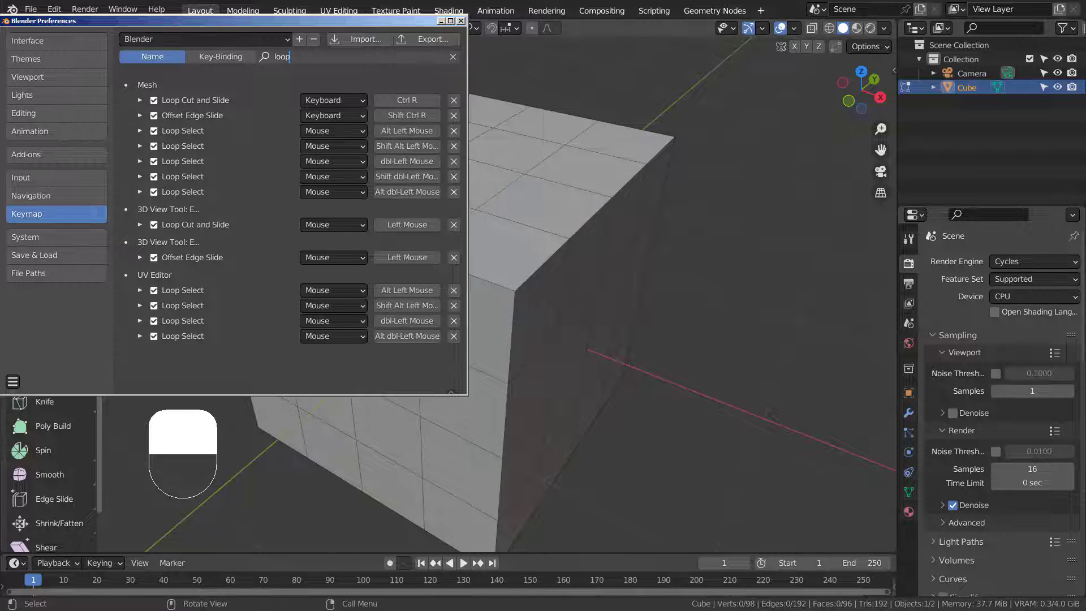
{"action": "left_click", "coordinate": [462, 21]}
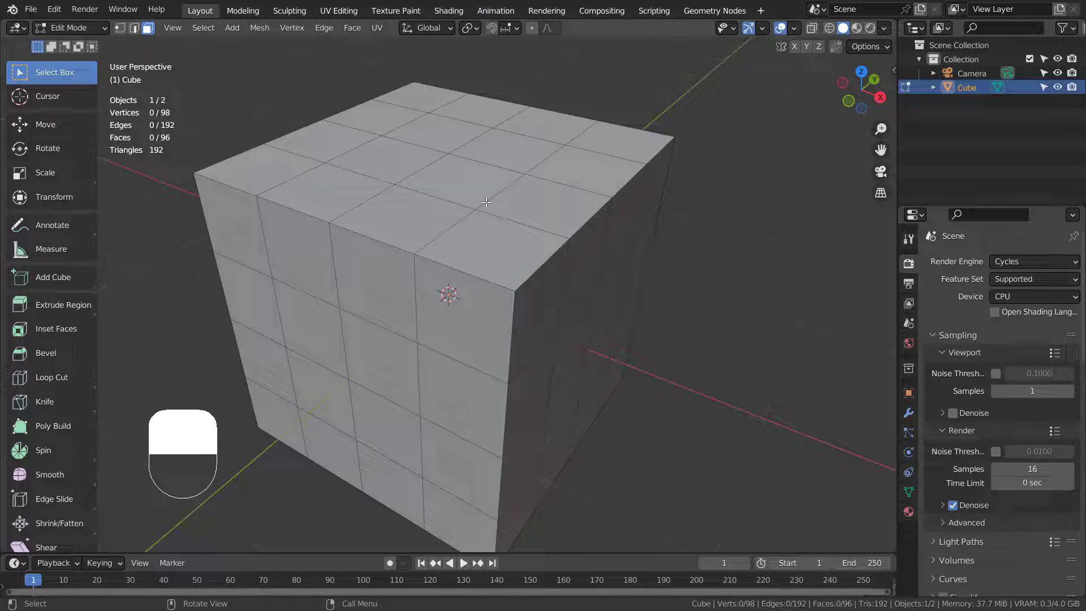
Select a strip of four adjacent faces across the cube's top.
{"action": "key", "text": "shift+z"}
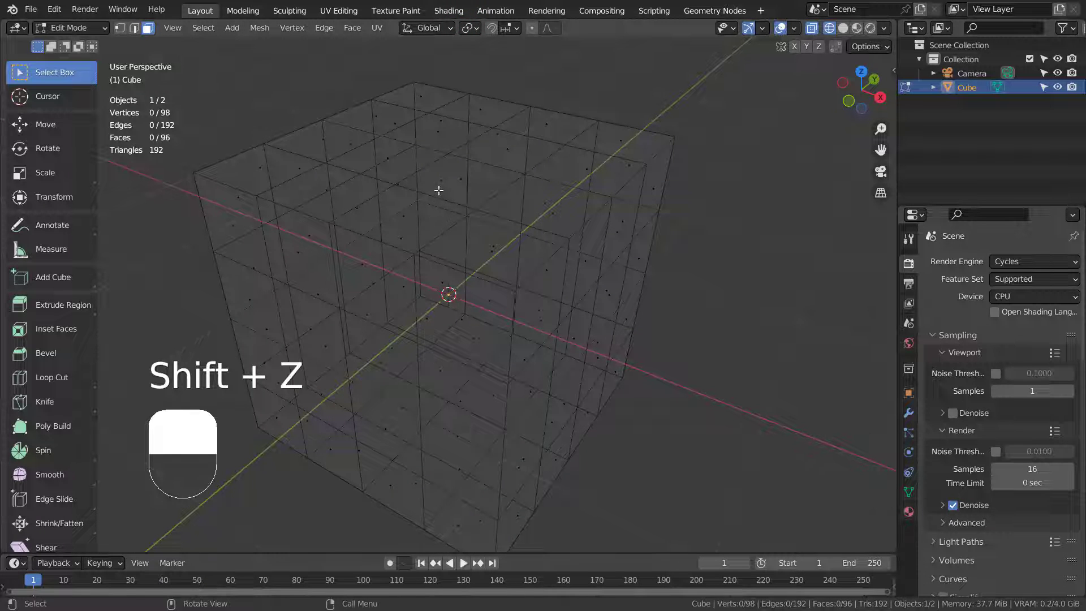
{"action": "left_click", "coordinate": [401, 209]}
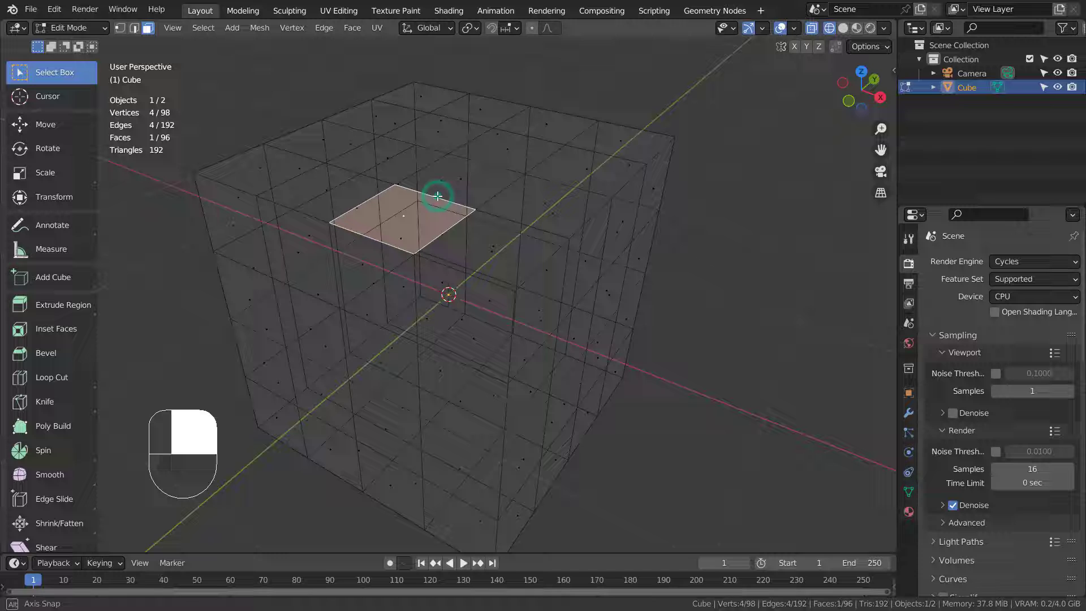
{"action": "left_click_drag", "start_coordinate": [551, 222], "coordinate": [520, 226], "text": "alt"}
{"action": "left_click", "coordinate": [469, 204], "text": "alt+shift"}
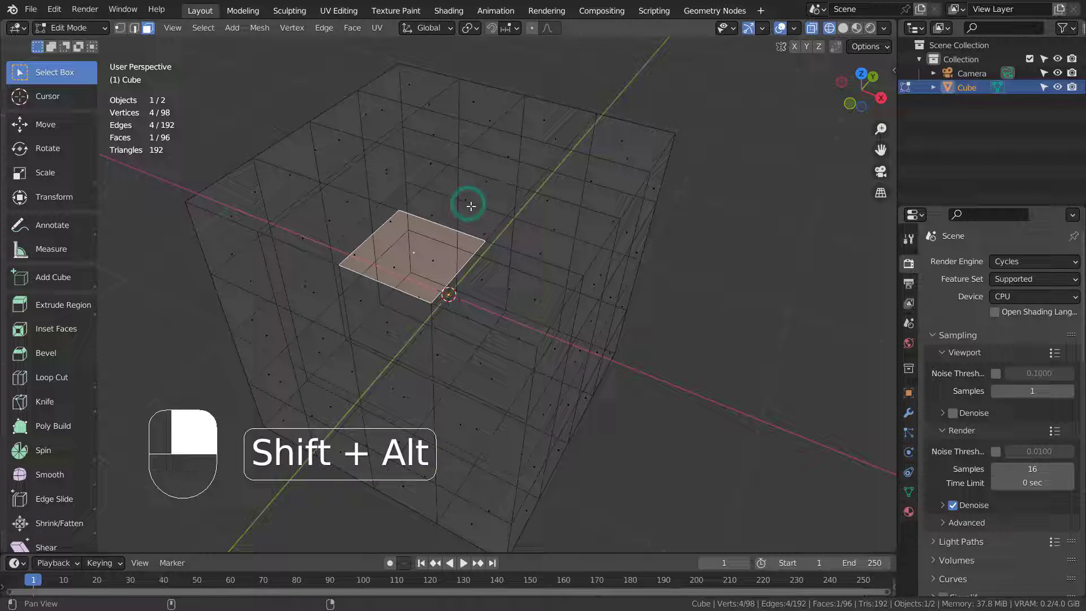
{"action": "left_click", "coordinate": [465, 200], "text": "shift"}
{"action": "mouse_move", "coordinate": [565, 242]}
{"action": "left_mouse_down", "text": "alt"}
{"action": "mouse_move", "coordinate": [481, 260]}
{"action": "mouse_move", "coordinate": [522, 177]}
{"action": "left_mouse_up", "text": "alt"}
{"action": "key", "text": "shift+z"}
{"action": "left_click", "coordinate": [540, 182], "text": "shift"}
{"action": "left_click", "coordinate": [598, 172], "text": "shift"}
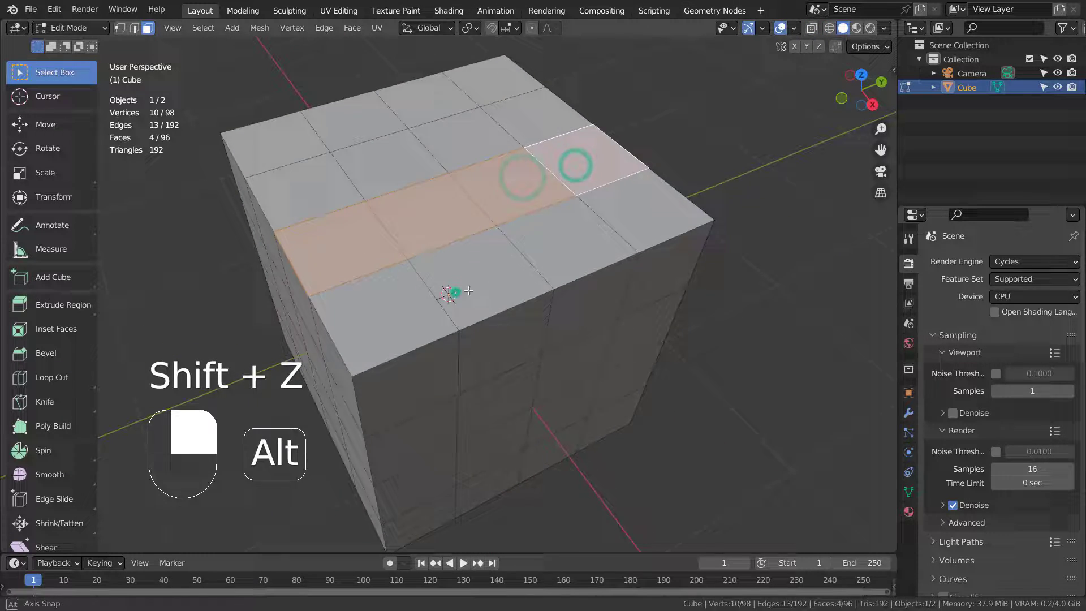
{"action": "left_click_drag", "start_coordinate": [598, 172], "coordinate": [449, 202], "text": "alt"}
{"action": "left_click", "coordinate": [449, 202], "text": "alt"}
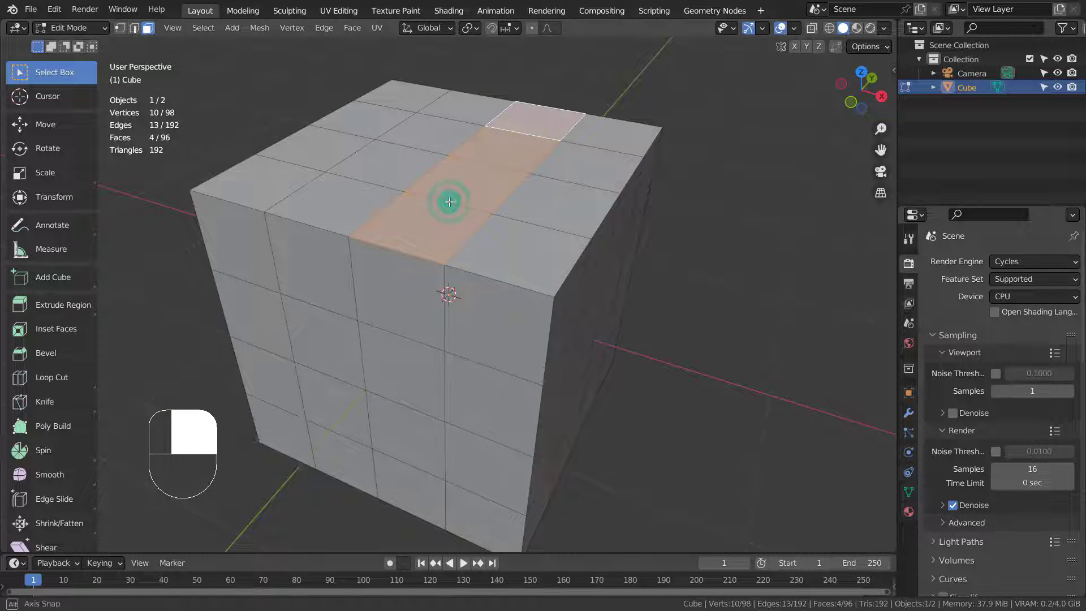
{"action": "left_click", "coordinate": [449, 202], "text": "alt"}
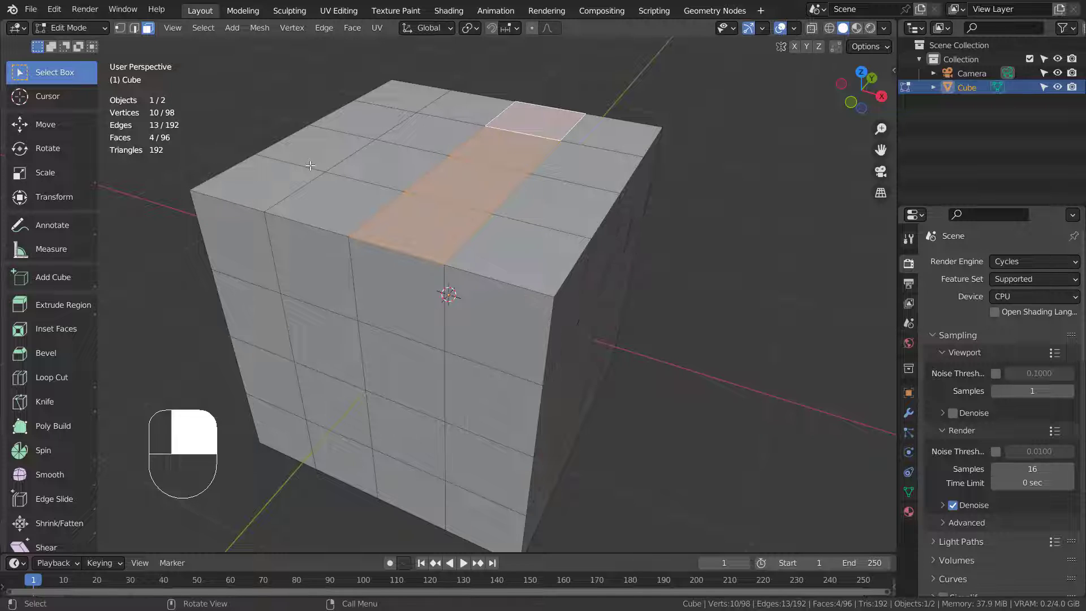
In edge mode, select two neighbouring edges on the cube's top face.
{"action": "key", "text": "2"}
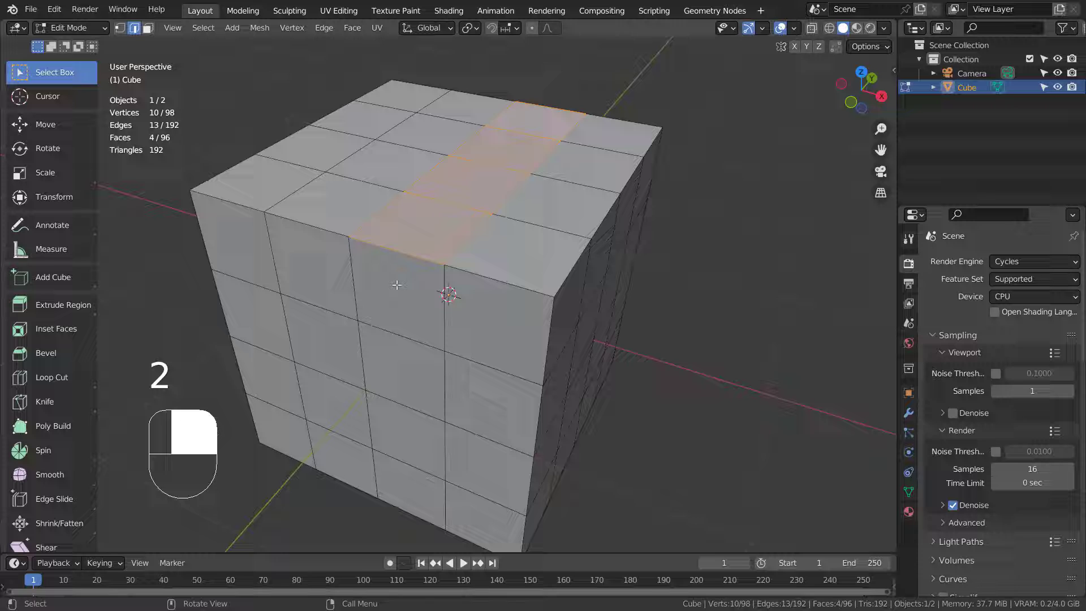
{"action": "left_click", "coordinate": [396, 285]}
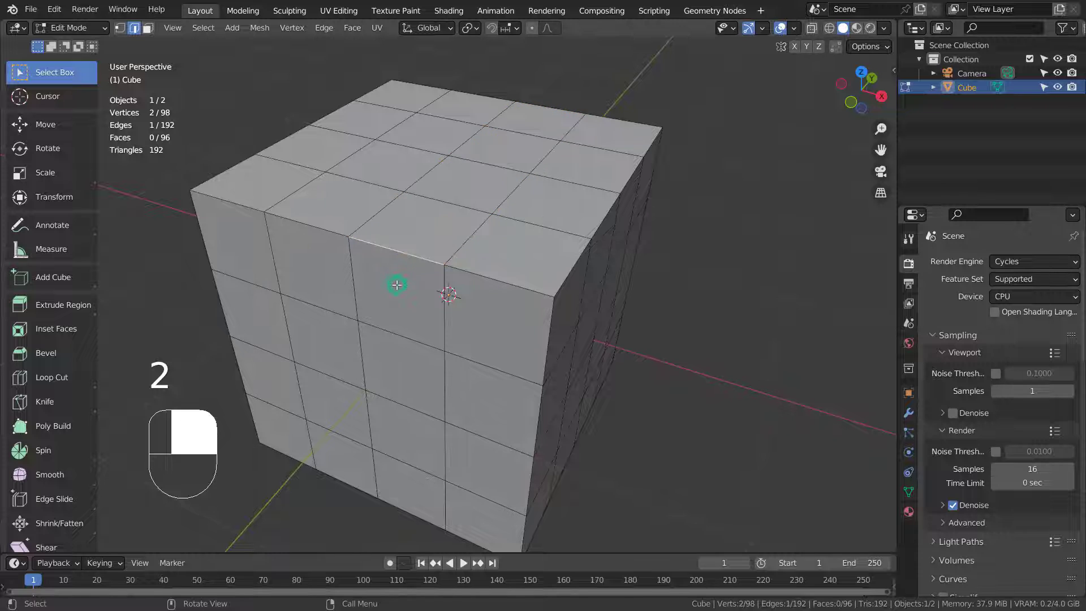
{"action": "left_click", "coordinate": [463, 242]}
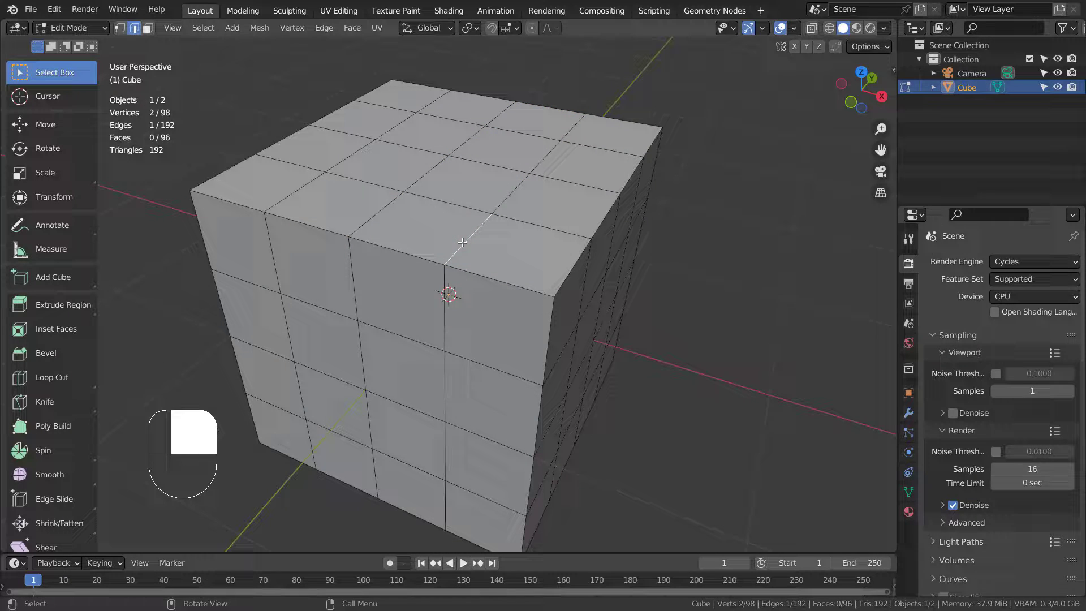
{"action": "left_click", "coordinate": [379, 208], "text": "shift"}
Try Select > Select Loops > Edge Loops on the chosen edges, then undo back.
{"action": "left_click", "coordinate": [203, 28]}
{"action": "mouse_move", "coordinate": [261, 256]}
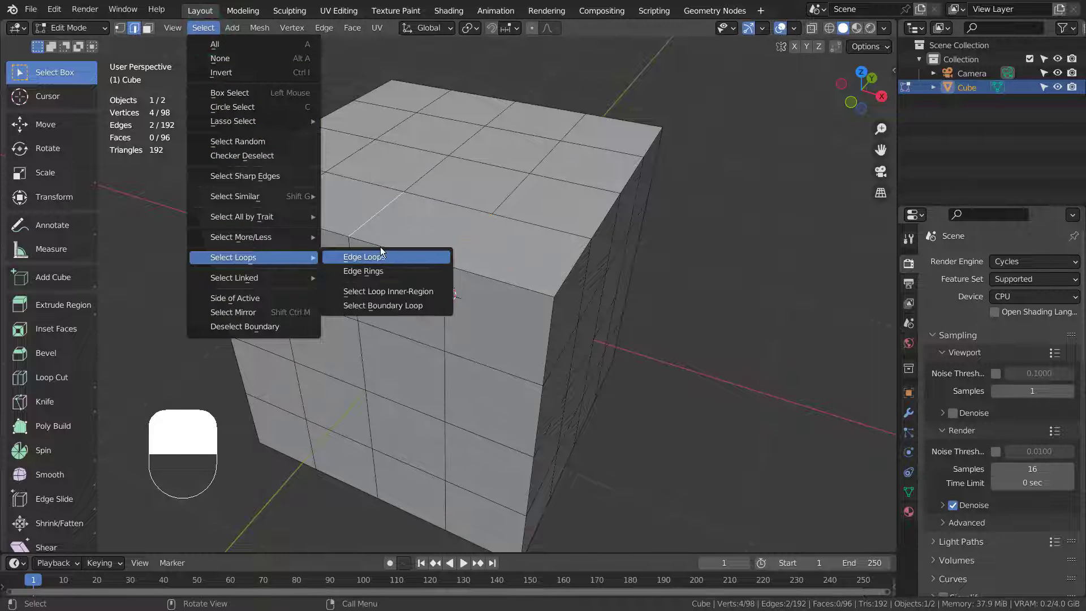
{"action": "left_click", "coordinate": [408, 256]}
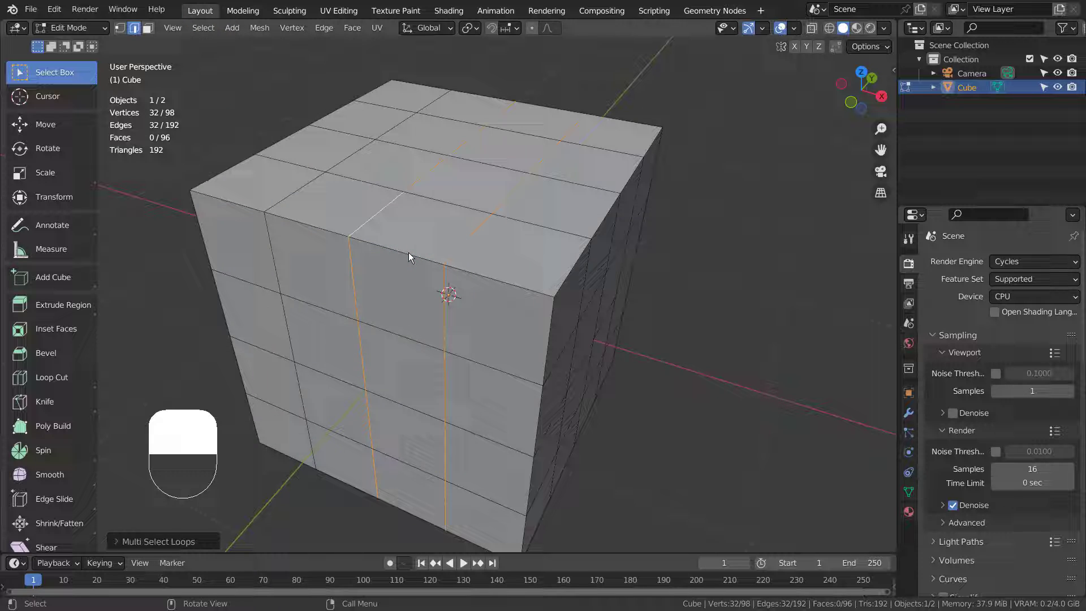
{"action": "key", "text": "3"}
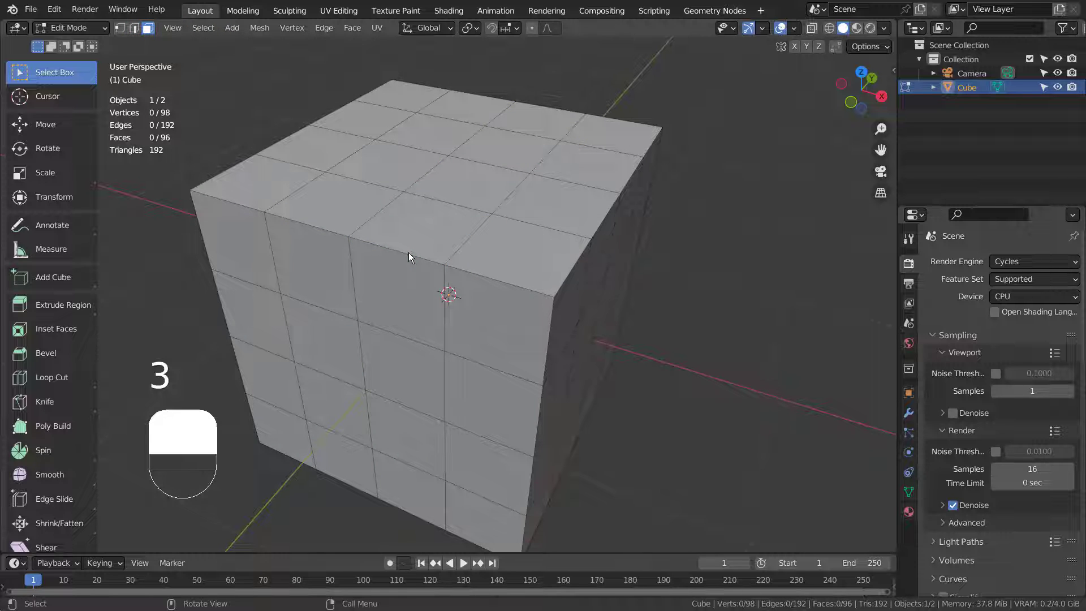
{"action": "key", "text": "shift+z"}
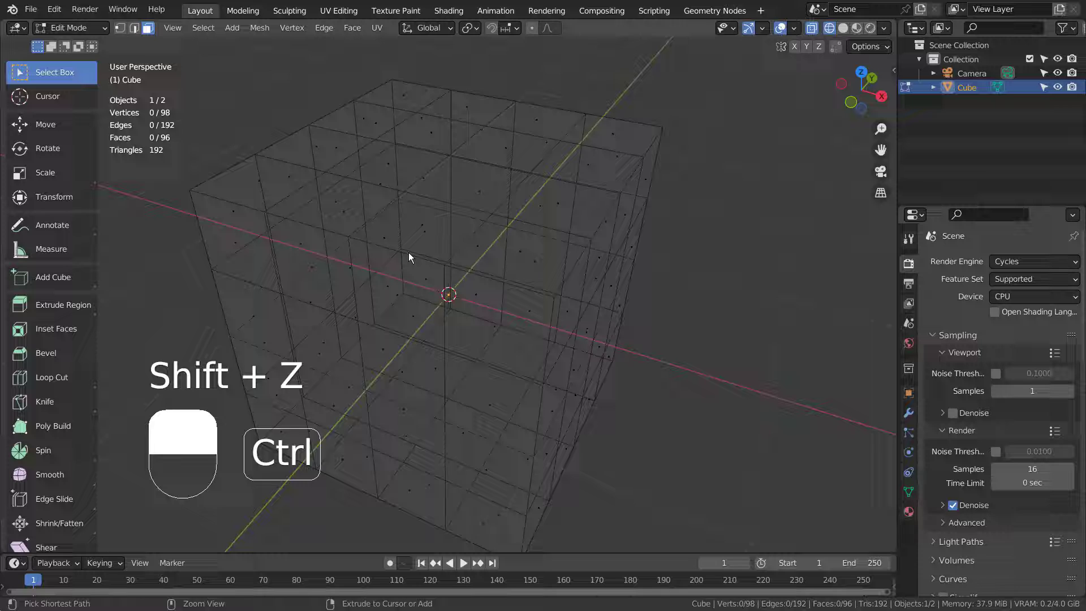
{"action": "key", "text": "ctrl+z"}
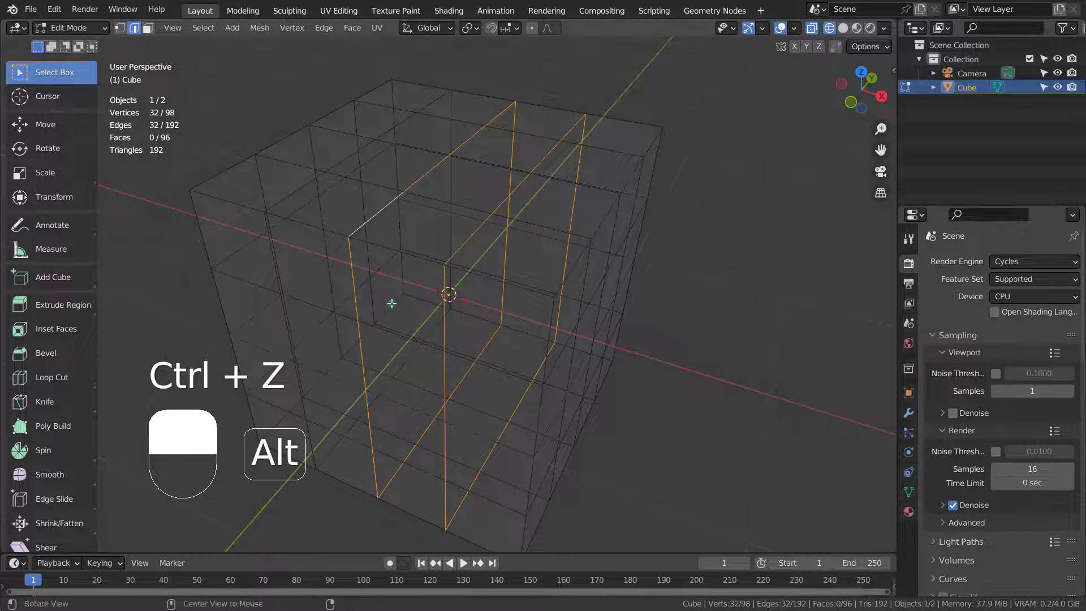
{"action": "middle_click_drag", "start_coordinate": [388, 306], "coordinate": [346, 311], "text": "alt"}
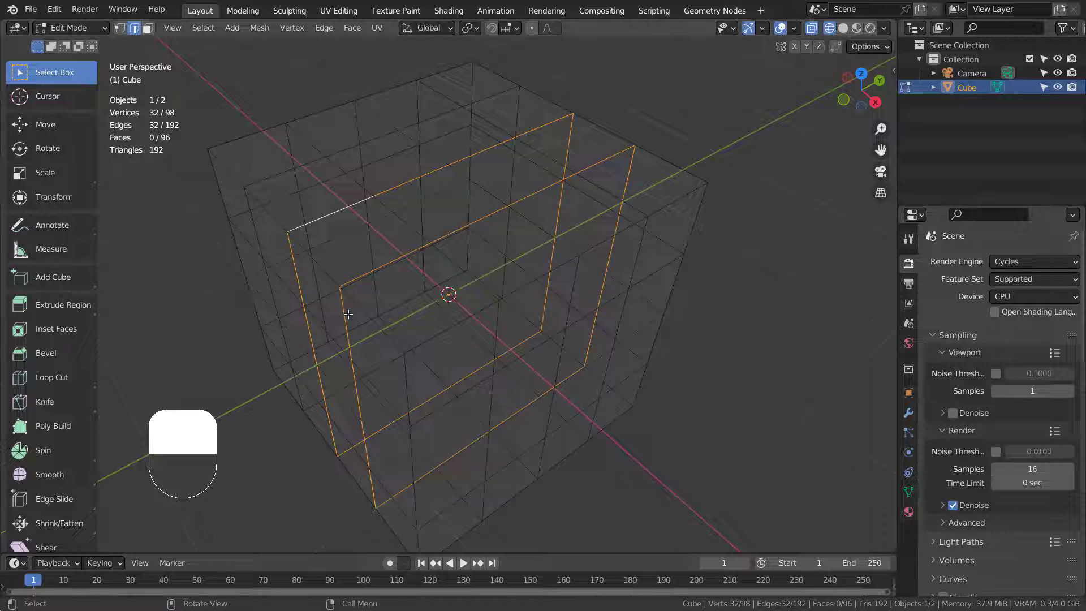
{"action": "key", "text": "shift+z"}
Hide the cube in Object Mode, add a mesh cylinder, and enter its Edit Mode.
{"action": "key", "text": "3"}
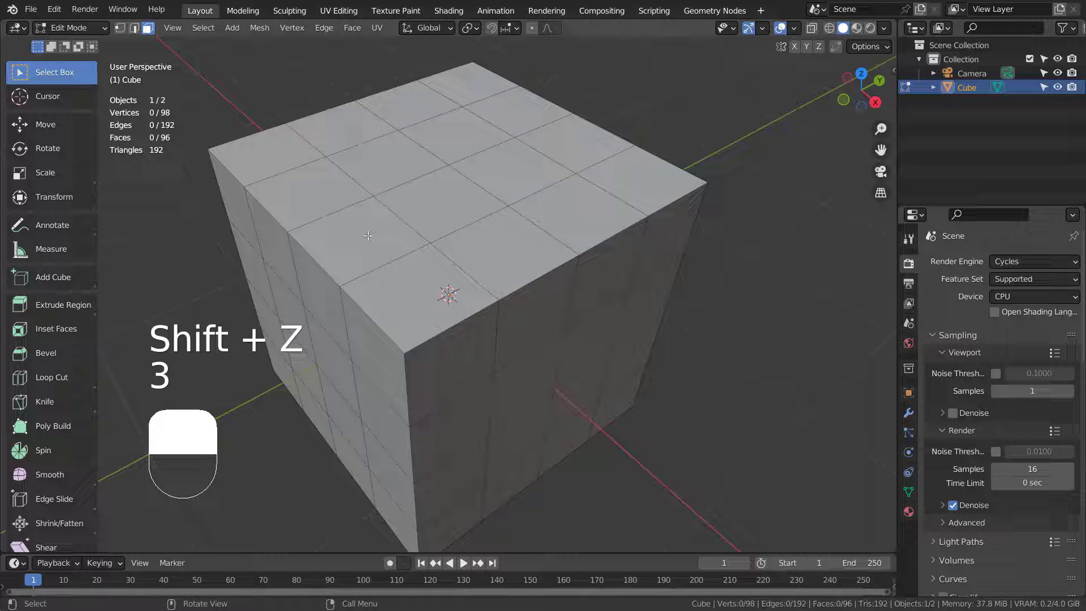
{"action": "key", "text": "Tab"}
{"action": "key", "text": "h"}
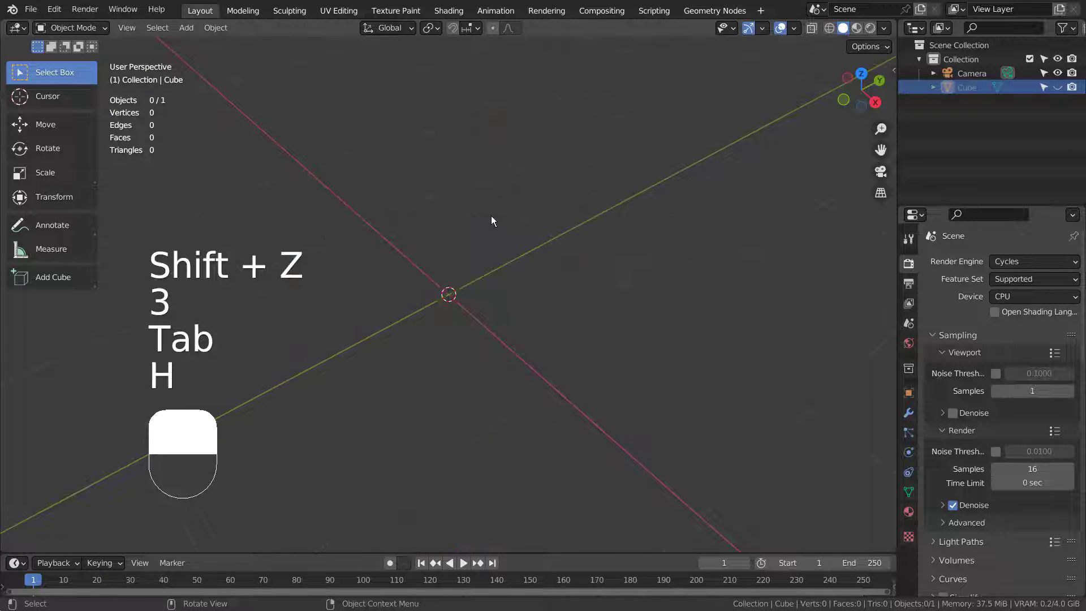
{"action": "key", "text": "shift+a"}
{"action": "mouse_move", "coordinate": [489, 215]}
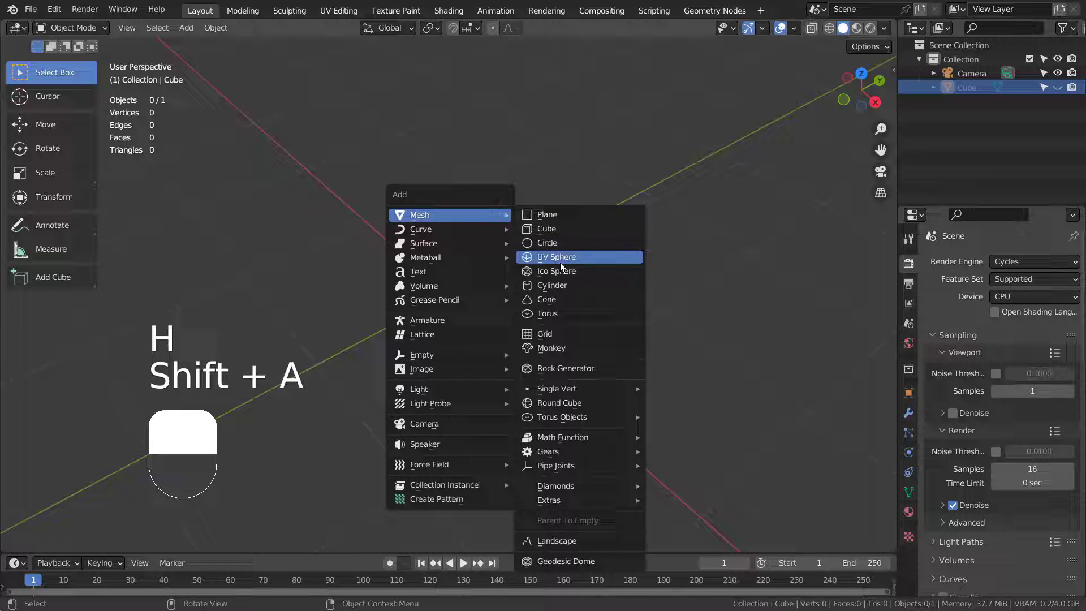
{"action": "left_click", "coordinate": [560, 283]}
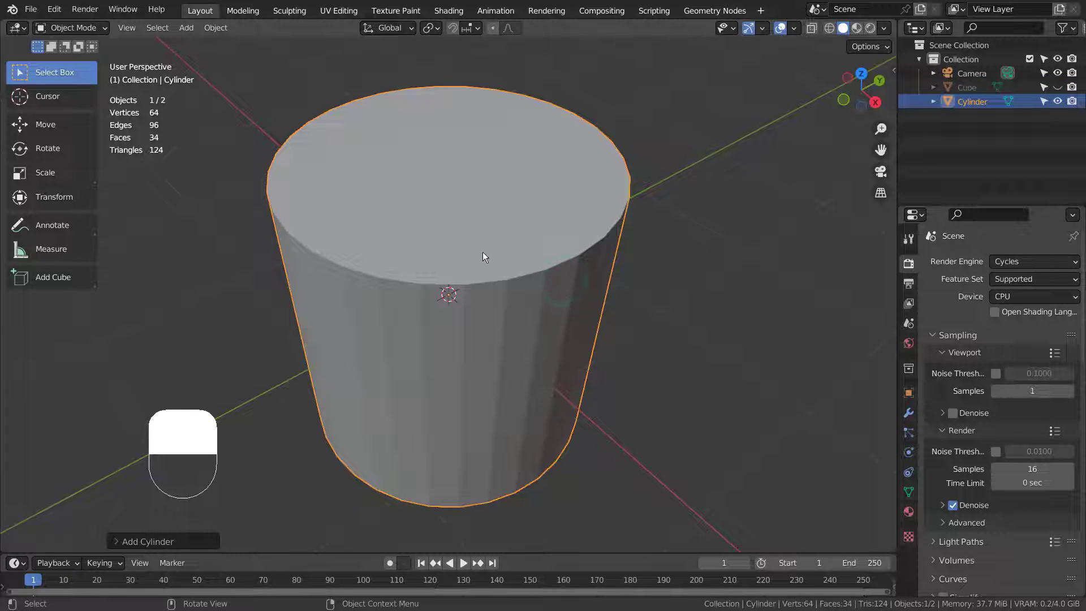
{"action": "key", "text": "Tab"}
Select the cylinder's top face and display the mesh as see-through wireframe.
{"action": "key", "text": "3"}
{"action": "left_click", "coordinate": [434, 195]}
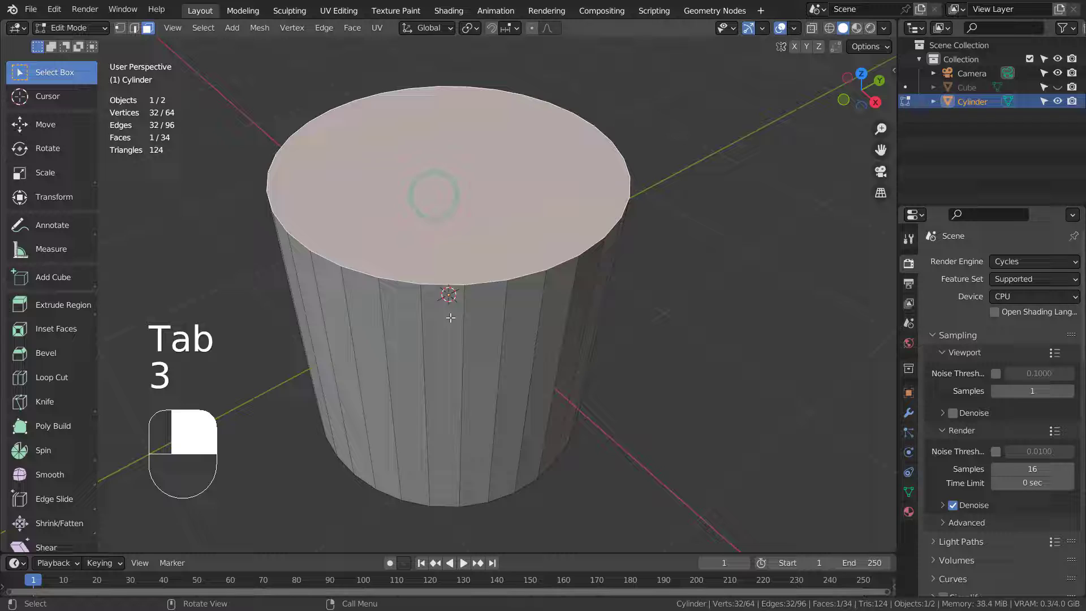
{"action": "key", "text": "shift+z"}
{"action": "key", "text": "1"}
{"action": "middle_click_drag", "start_coordinate": [451, 323], "coordinate": [535, 315], "text": "alt"}
In edge mode, select a single edge on the cylinder's top rim.
{"action": "key", "text": "2"}
{"action": "left_click", "coordinate": [480, 310]}
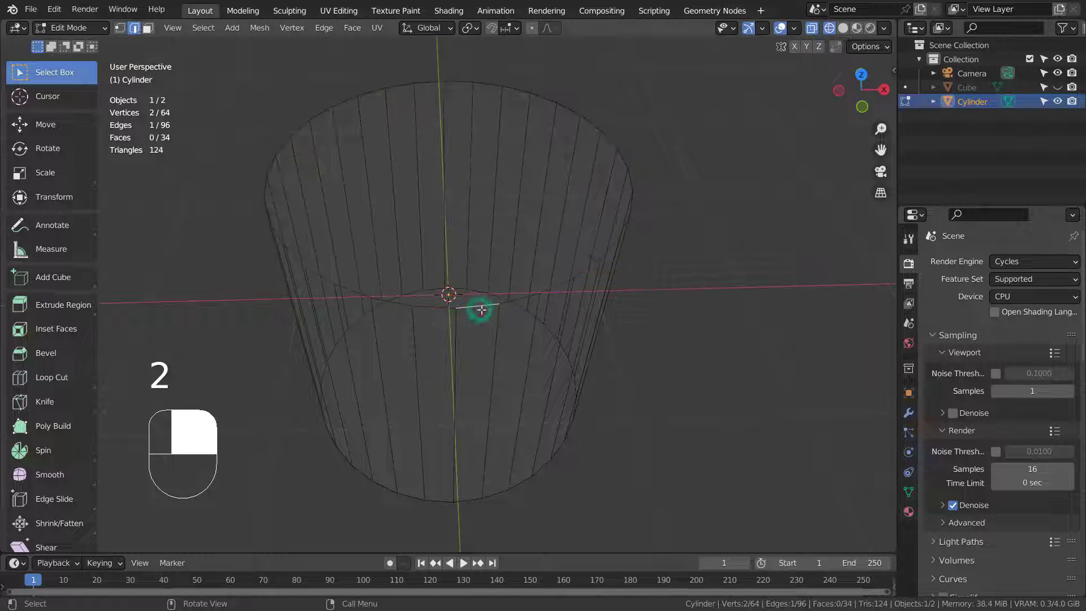
{"action": "left_click", "coordinate": [514, 303], "text": "alt"}
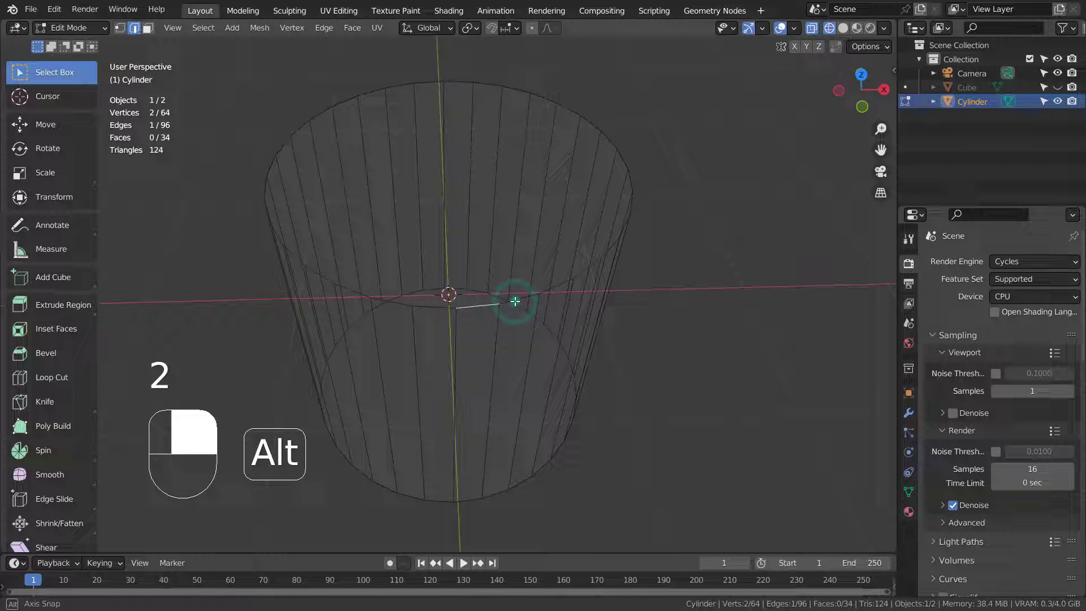
{"action": "left_click", "coordinate": [513, 302], "text": "alt"}
{"action": "left_click", "coordinate": [486, 307], "text": "alt"}
{"action": "left_click", "coordinate": [485, 307], "text": "alt"}
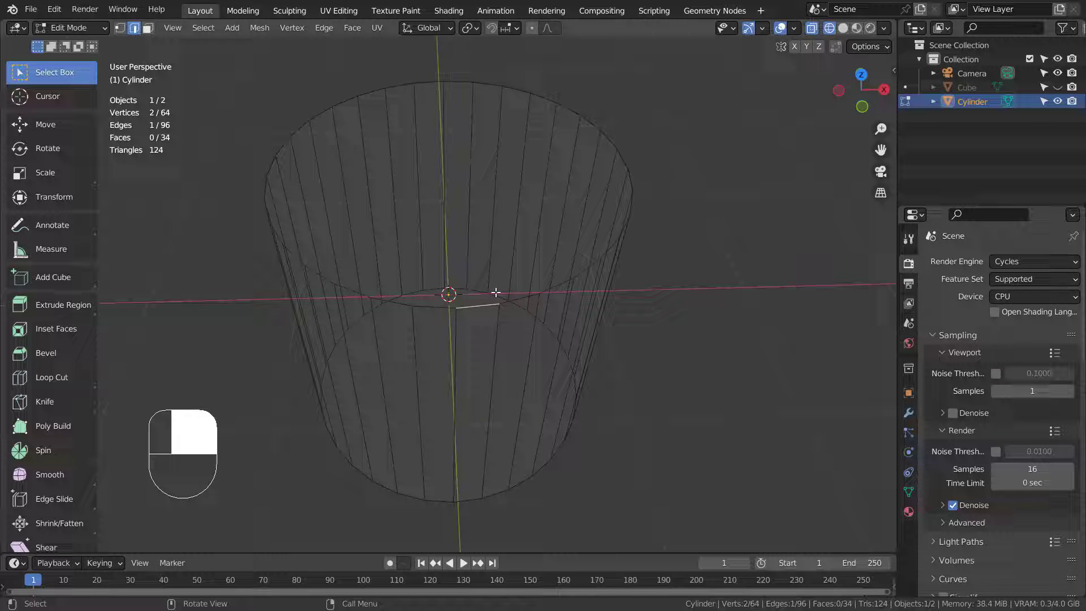
{"action": "left_click_drag", "start_coordinate": [538, 310], "coordinate": [473, 297], "text": "alt"}
{"action": "left_click_drag", "start_coordinate": [395, 260], "coordinate": [485, 235], "text": "alt"}
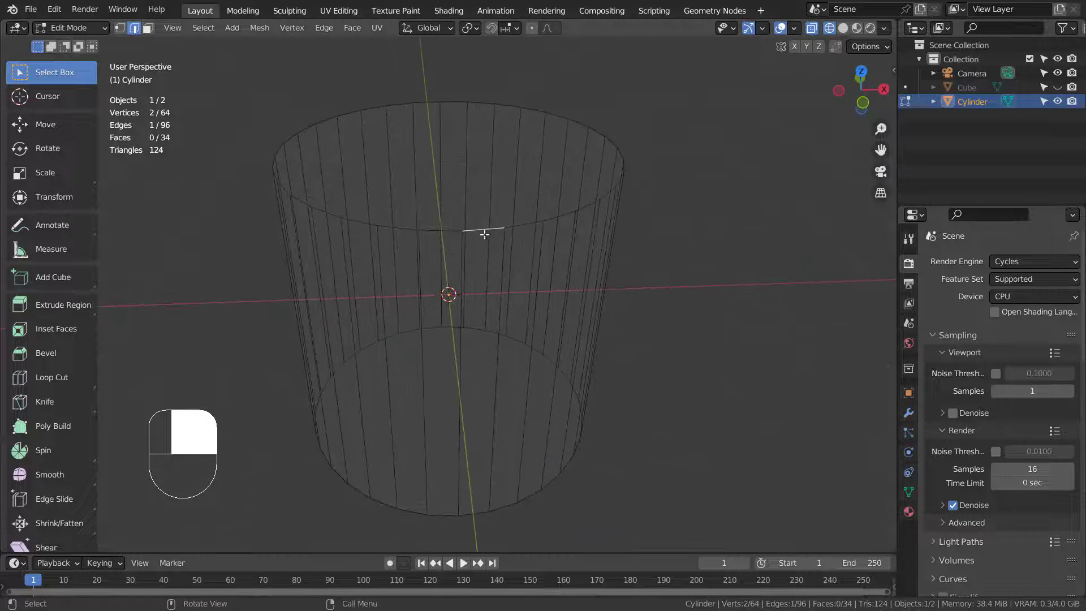
Add a neighbouring rim edge, try extending with Ctrl+Shift+Numpad+, then undo to one edge.
{"action": "left_click", "coordinate": [511, 227], "text": "shift"}
{"action": "key", "text": "ctrl+KP_Add"}
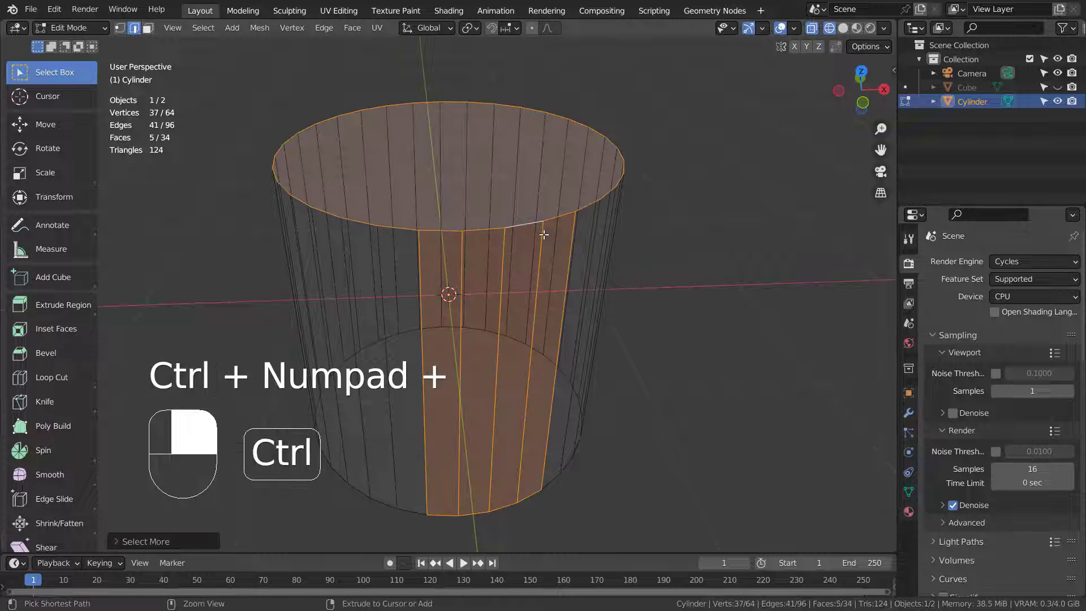
{"action": "key", "text": "ctrl+z"}
{"action": "key", "text": "ctrl+shift+KP_Add"}
{"action": "key", "text": "ctrl+shift+KP_Add"}
{"action": "key", "text": "ctrl+shift+KP_Add"}
{"action": "key", "text": "ctrl+shift+KP_Add"}
{"action": "key", "text": "ctrl+shift+KP_Add"}
{"action": "key", "text": "ctrl+shift+KP_Add"}
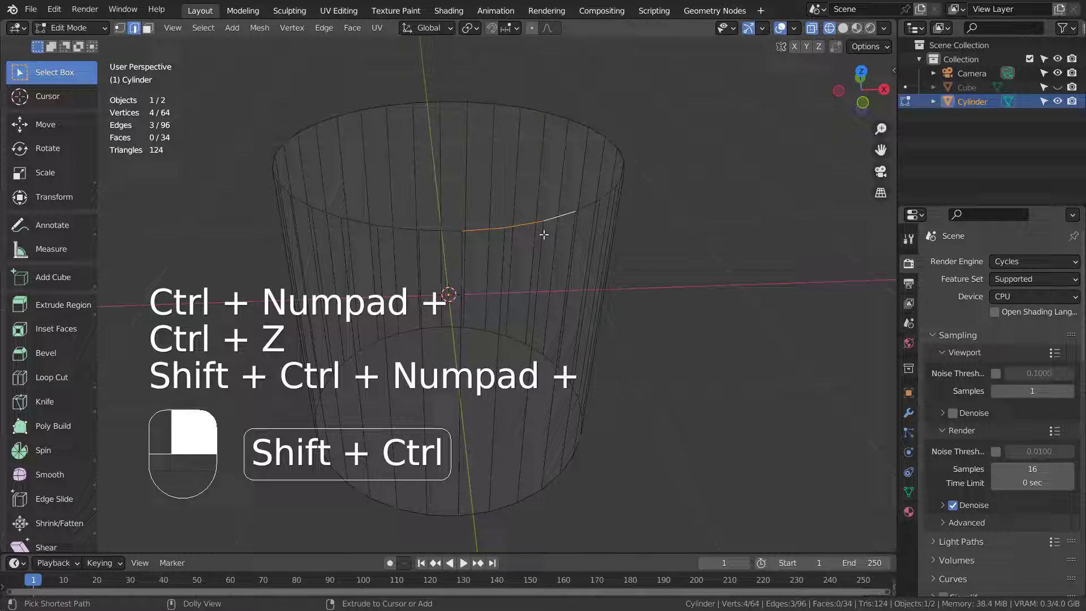
{"action": "key", "text": "ctrl+shift+KP_Add"}
{"action": "key", "text": "ctrl+shift+KP_Add"}
{"action": "key", "text": "ctrl+shift+KP_Add"}
{"action": "key", "text": "ctrl+shift+KP_Add"}
{"action": "key", "text": "ctrl+shift+KP_Add"}
{"action": "key", "text": "ctrl+shift+KP_Add"}
{"action": "key", "text": "ctrl+shift+KP_Add"}
{"action": "key", "text": "ctrl+shift+KP_Add"}
{"action": "key", "text": "ctrl+shift+KP_Add"}
{"action": "key", "text": "ctrl+shift+KP_Add"}
{"action": "key", "text": "ctrl+shift+KP_Add"}
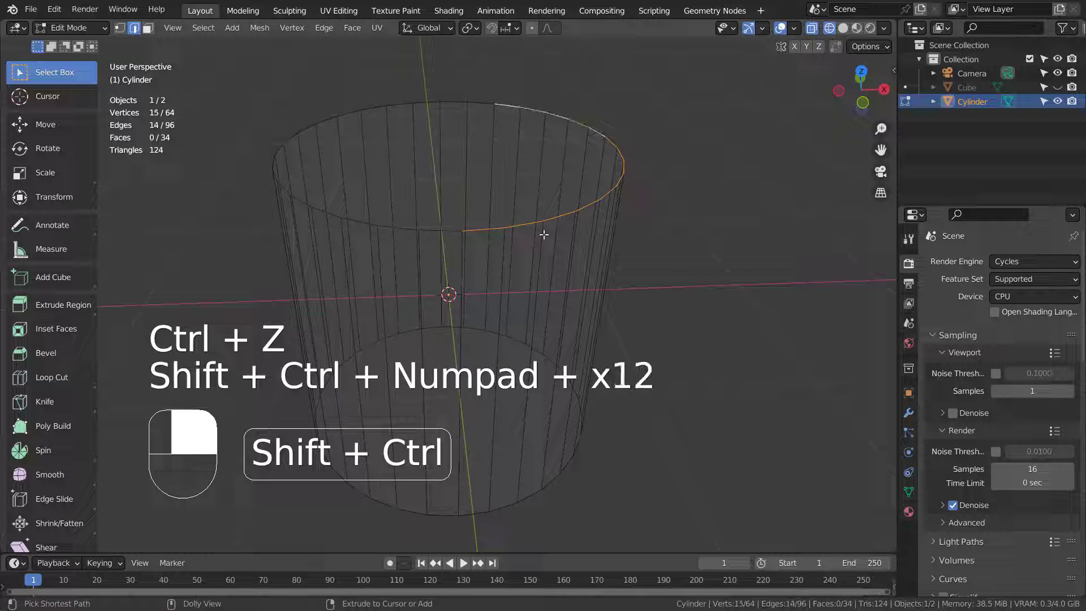
{"action": "key", "text": "ctrl+shift+KP_Add"}
{"action": "key", "text": "ctrl+shift+KP_Add"}
{"action": "key", "text": "ctrl+shift+KP_Add"}
{"action": "key", "text": "ctrl+shift+KP_Add"}
{"action": "key", "text": "ctrl+shift+KP_Add"}
{"action": "key", "text": "ctrl+shift+KP_Add"}
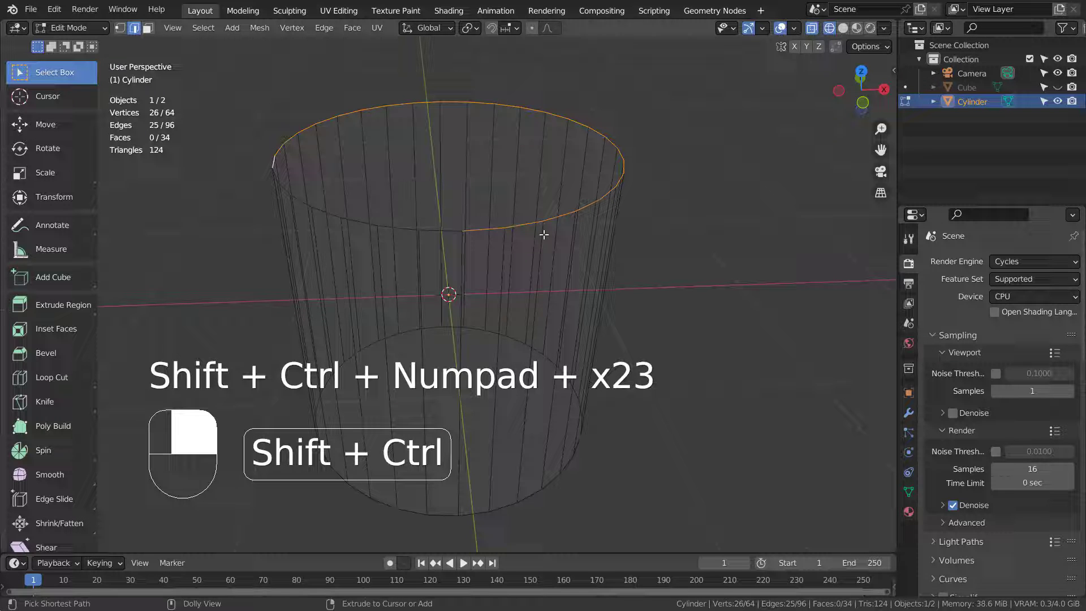
{"action": "key", "text": "ctrl+shift+KP_Add"}
{"action": "key", "text": "ctrl+shift+KP_Add"}
{"action": "key", "text": "ctrl+shift+KP_Add"}
{"action": "key", "text": "ctrl+shift+KP_Add"}
{"action": "key", "text": "ctrl+shift+KP_Add"}
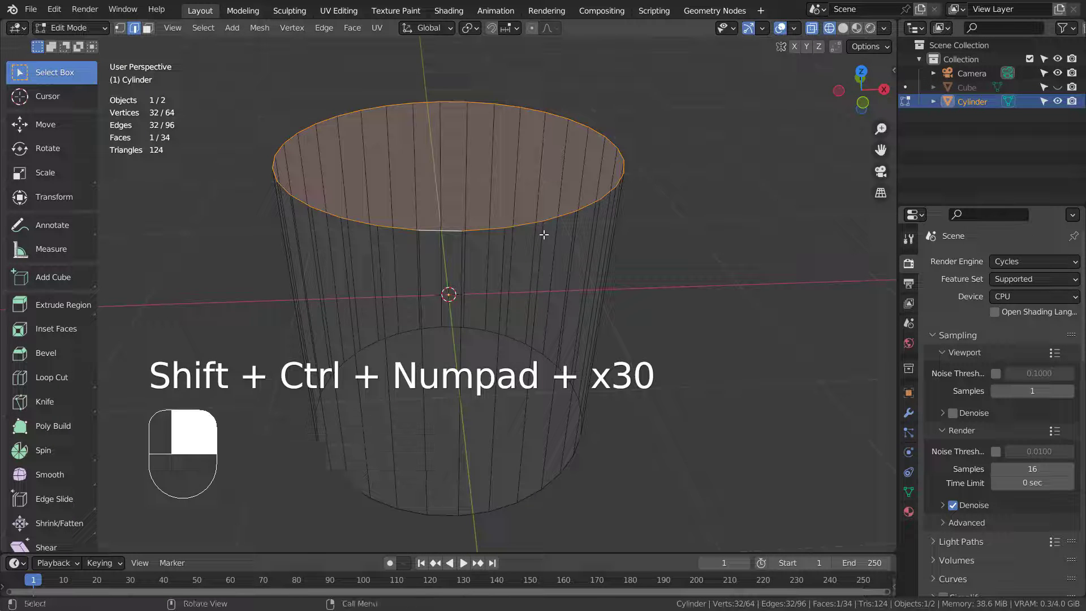
{"action": "key", "text": "ctrl+z"}
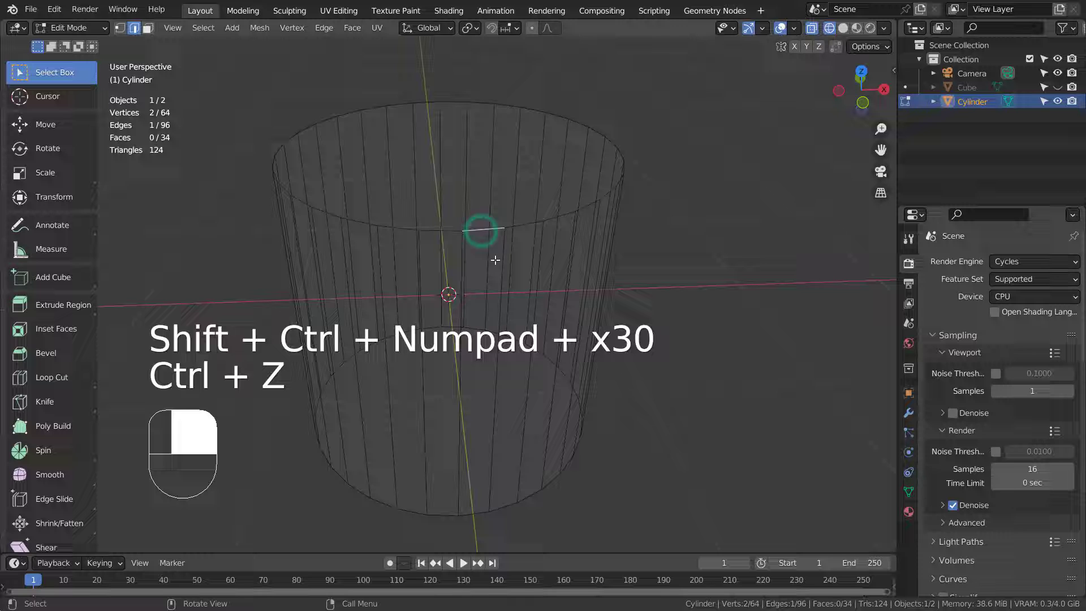
Select the whole top-rim loop with Select > Select Loops > Edge Loops.
{"action": "left_click", "coordinate": [203, 28]}
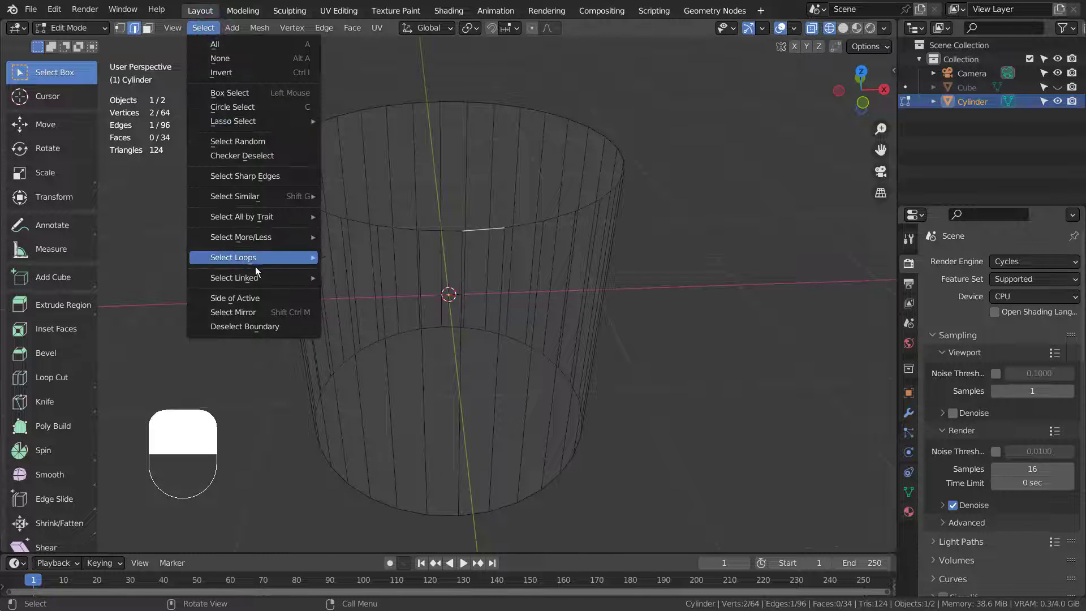
{"action": "mouse_move", "coordinate": [304, 258]}
{"action": "left_click", "coordinate": [351, 256]}
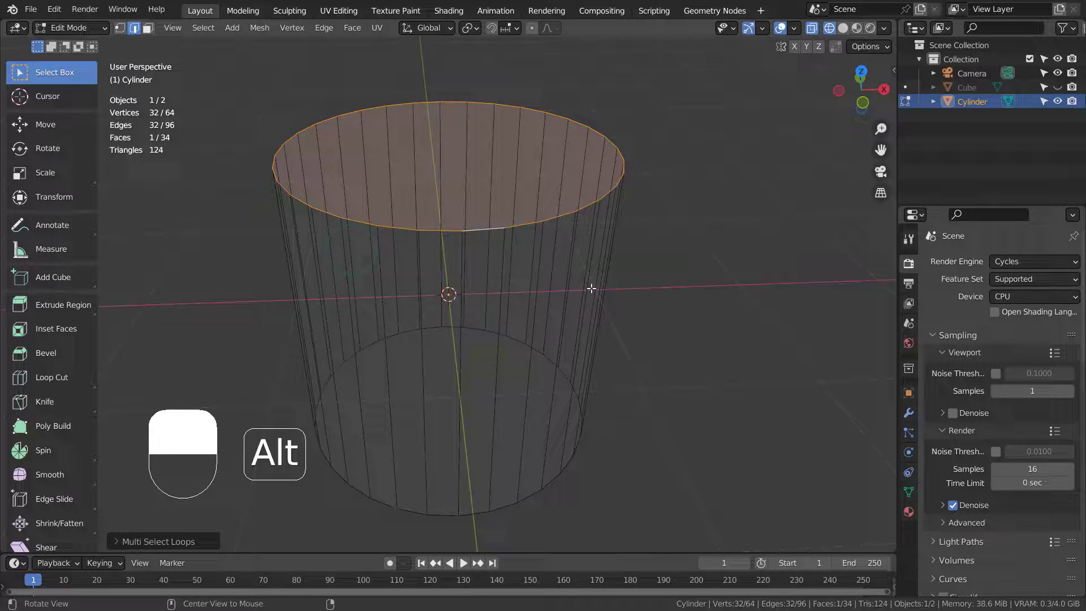
{"action": "middle_click_drag", "start_coordinate": [591, 289], "coordinate": [548, 279], "text": "alt"}
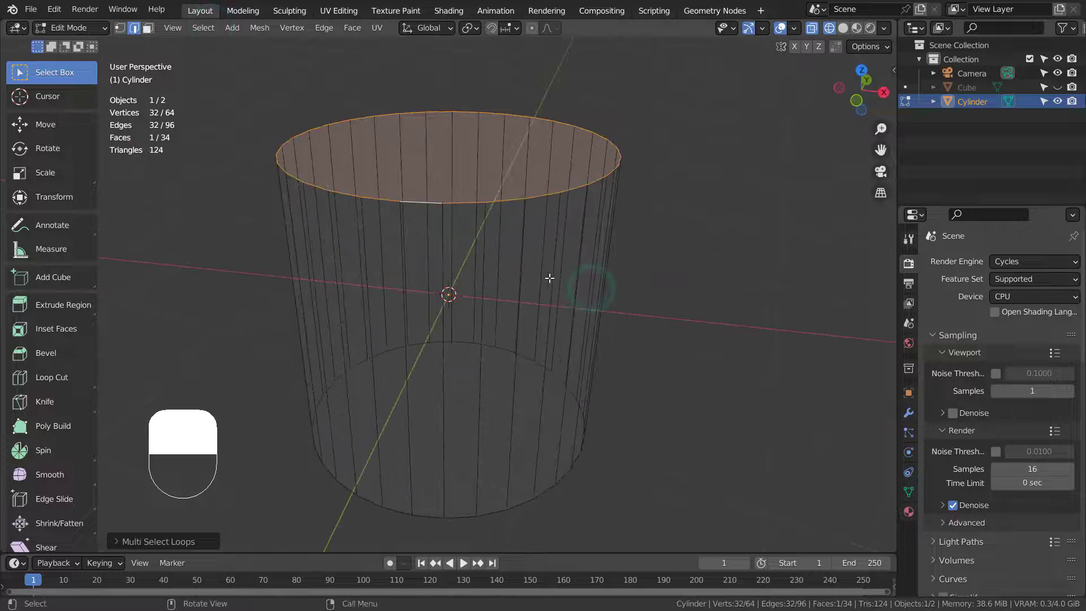
Add loop cuts around the cylinder's middle and scale them inward into a waist.
{"action": "key", "text": "Tab"}
{"action": "key", "text": "Tab"}
{"action": "key", "text": "ctrl+r"}
{"action": "left_click", "coordinate": [470, 316]}
{"action": "key", "text": "s"}
{"action": "left_click", "coordinate": [468, 311]}
{"action": "key", "text": "ctrl+r"}
{"action": "left_click", "coordinate": [528, 262]}
Box-select the middle band of faces from front view, undoing an accidental extrusion.
{"action": "key", "text": "KP_1"}
{"action": "key", "text": "3"}
{"action": "key", "text": "b"}
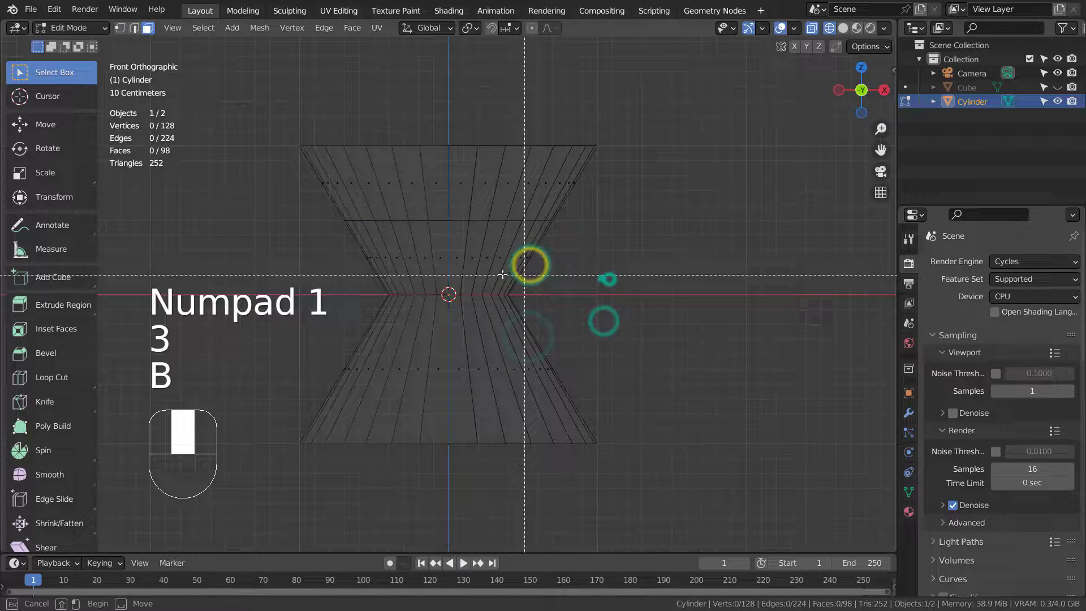
{"action": "left_click_drag", "start_coordinate": [608, 277], "coordinate": [354, 246]}
{"action": "left_click", "coordinate": [203, 28]}
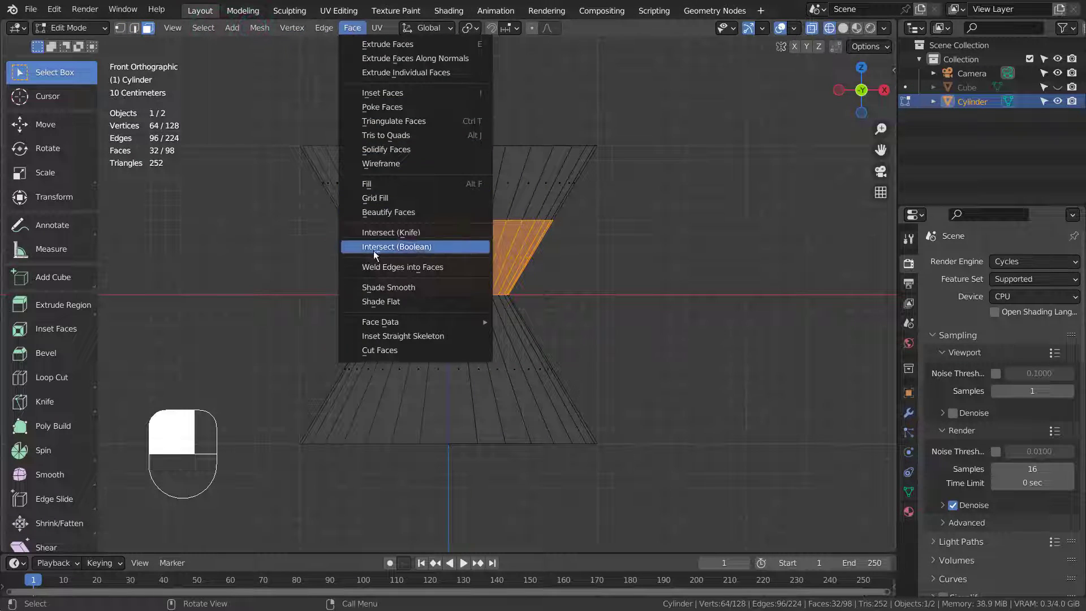
{"action": "left_click", "coordinate": [352, 28]}
{"action": "left_click", "coordinate": [359, 37]}
{"action": "left_click", "coordinate": [555, 244]}
{"action": "key", "text": "ctrl+z"}
Clear the face selection and pick a single front face of the hourglass.
{"action": "middle_click_drag", "start_coordinate": [555, 245], "coordinate": [591, 293]}
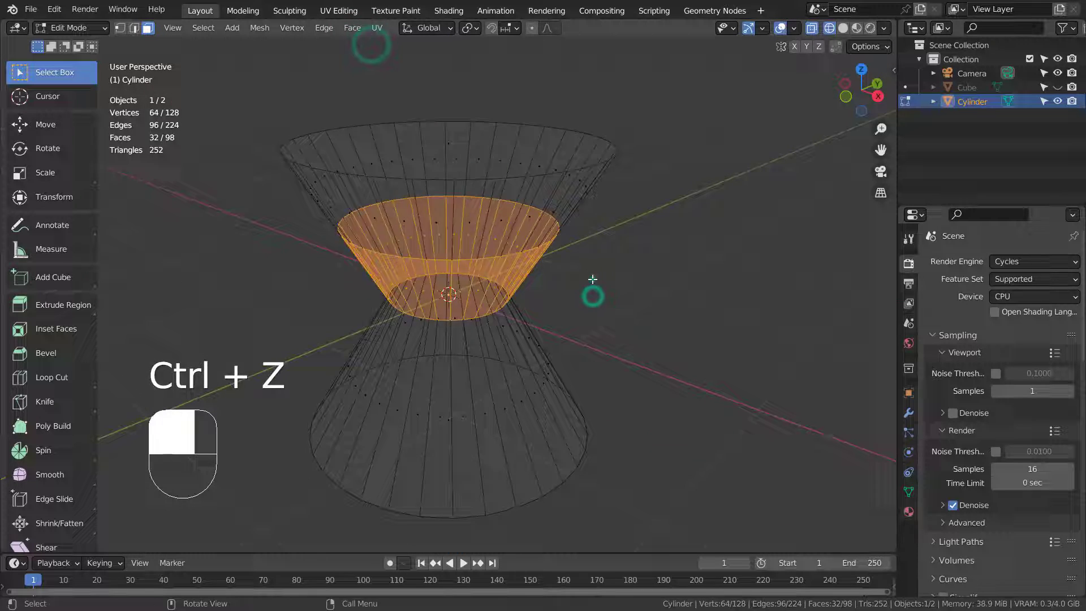
{"action": "key", "text": "shift+z"}
{"action": "key", "text": "alt+a"}
{"action": "left_click", "coordinate": [459, 249]}
{"action": "mouse_move", "coordinate": [632, 334]}
{"action": "middle_mouse_down"}
{"action": "mouse_move", "coordinate": [635, 262]}
{"action": "mouse_move", "coordinate": [659, 281]}
{"action": "middle_mouse_up"}
{"action": "key", "text": "shift+z"}
Scale the top cap to about 0.956 and extrude it downward inside the mesh.
{"action": "left_click", "coordinate": [439, 136]}
{"action": "key", "text": "s"}
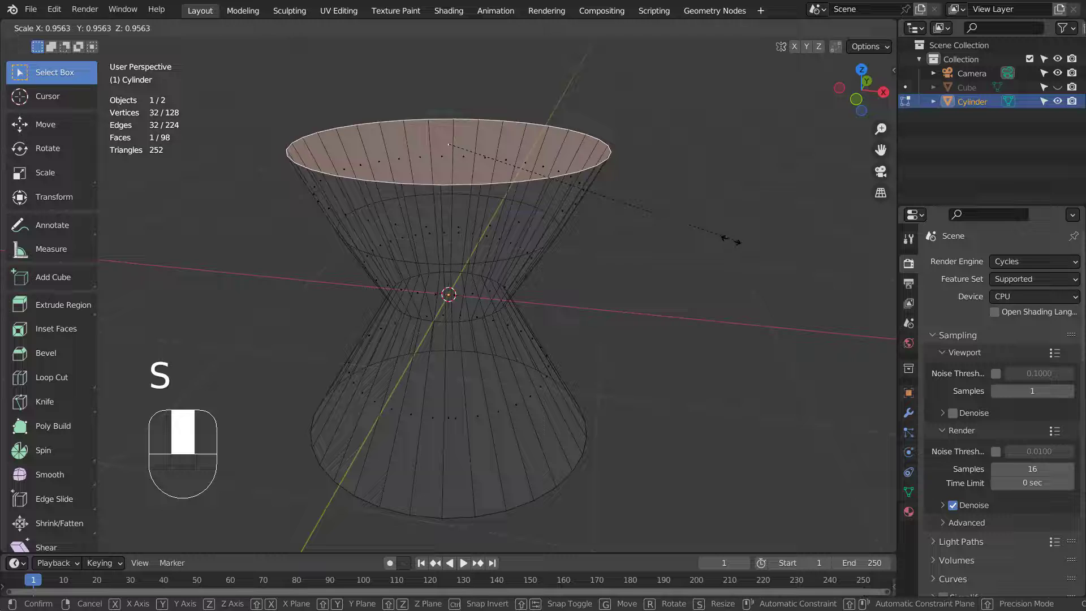
{"action": "left_click", "coordinate": [543, 199]}
{"action": "key", "text": "e"}
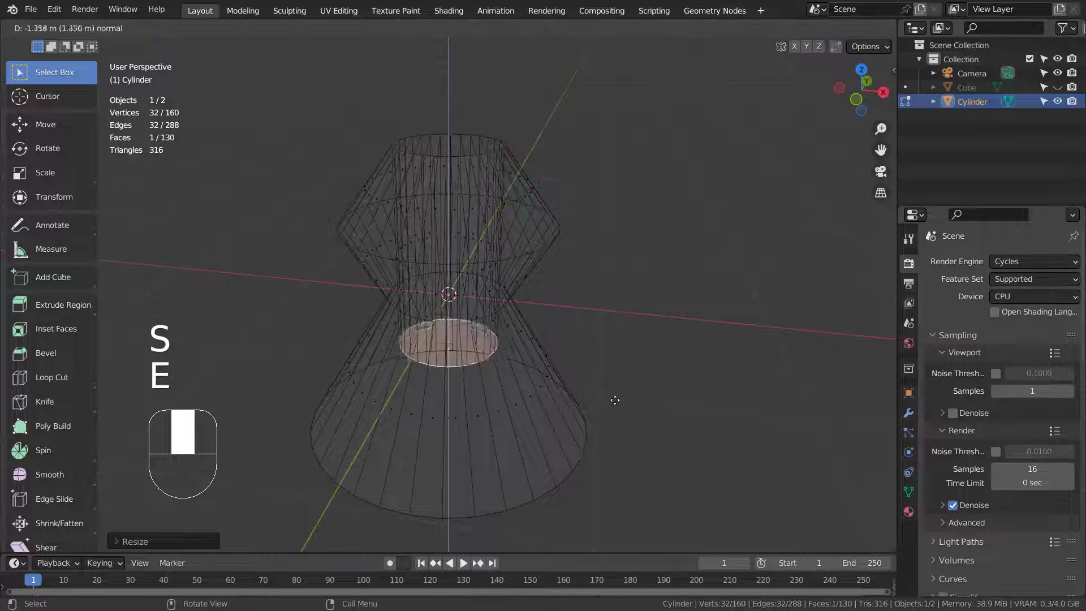
{"action": "left_click", "coordinate": [613, 399]}
{"action": "key", "text": "Tab"}
{"action": "middle_click_drag", "start_coordinate": [624, 346], "coordinate": [635, 273], "text": "alt"}
{"action": "key", "text": "shift+z"}
{"action": "key", "text": "shift+z"}
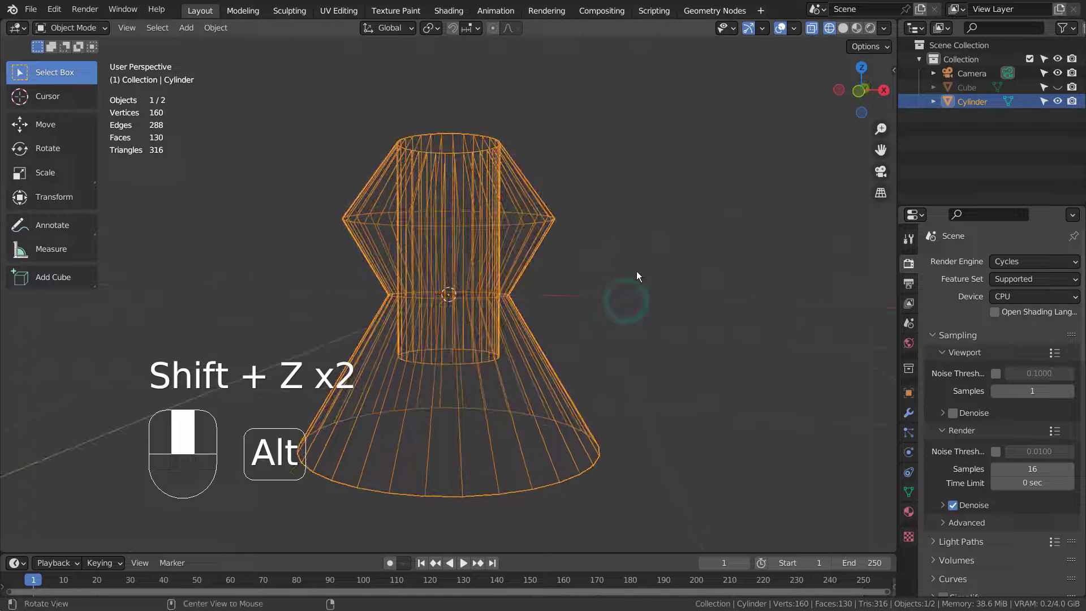
{"action": "key", "text": "Tab"}
Box-select the inner tube and middle ring faces, then pick one upper-cone face instead.
{"action": "left_click", "coordinate": [667, 269]}
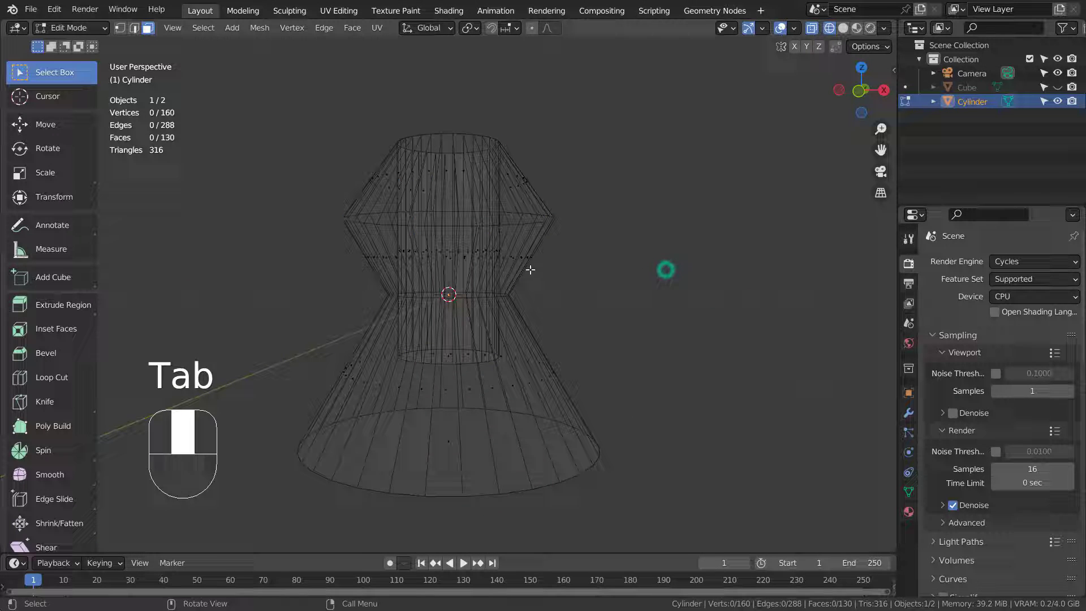
{"action": "key", "text": "b"}
{"action": "left_click_drag", "start_coordinate": [332, 245], "coordinate": [627, 267]}
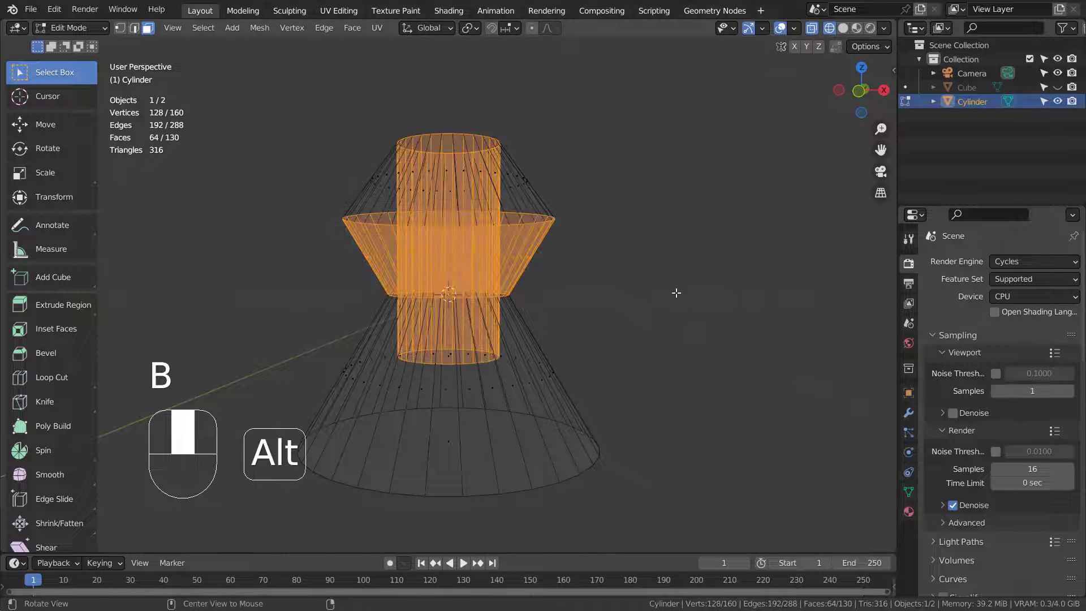
{"action": "middle_click_drag", "start_coordinate": [675, 300], "coordinate": [628, 311], "text": "alt"}
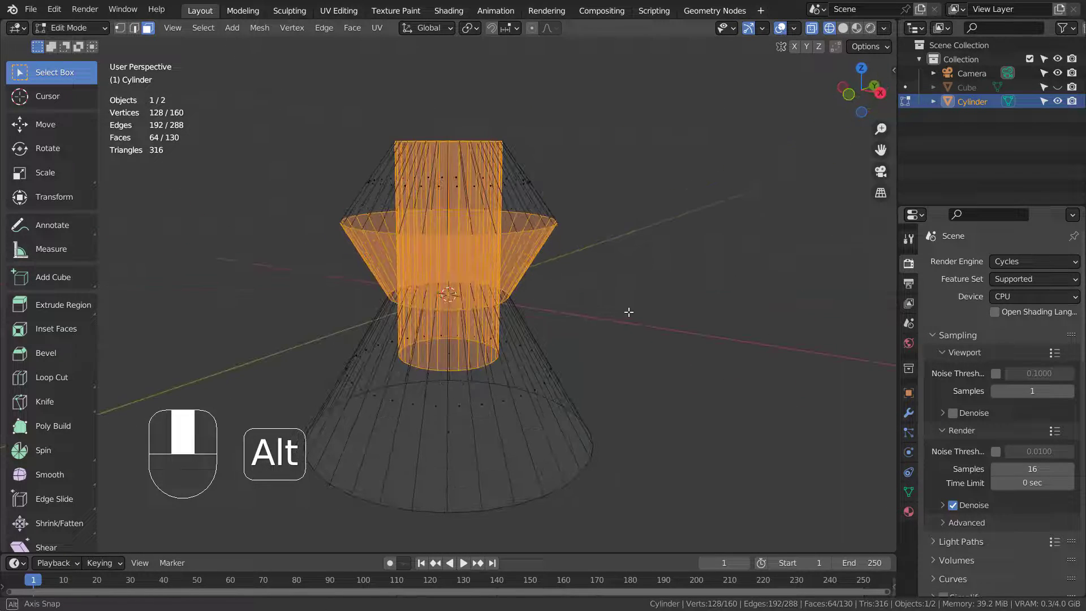
{"action": "left_click", "coordinate": [373, 263]}
{"action": "middle_click_drag", "start_coordinate": [415, 330], "coordinate": [280, 217], "text": "alt"}
Try Select Similar by Material and by number of sides, undoing each result.
{"action": "left_click", "coordinate": [203, 28]}
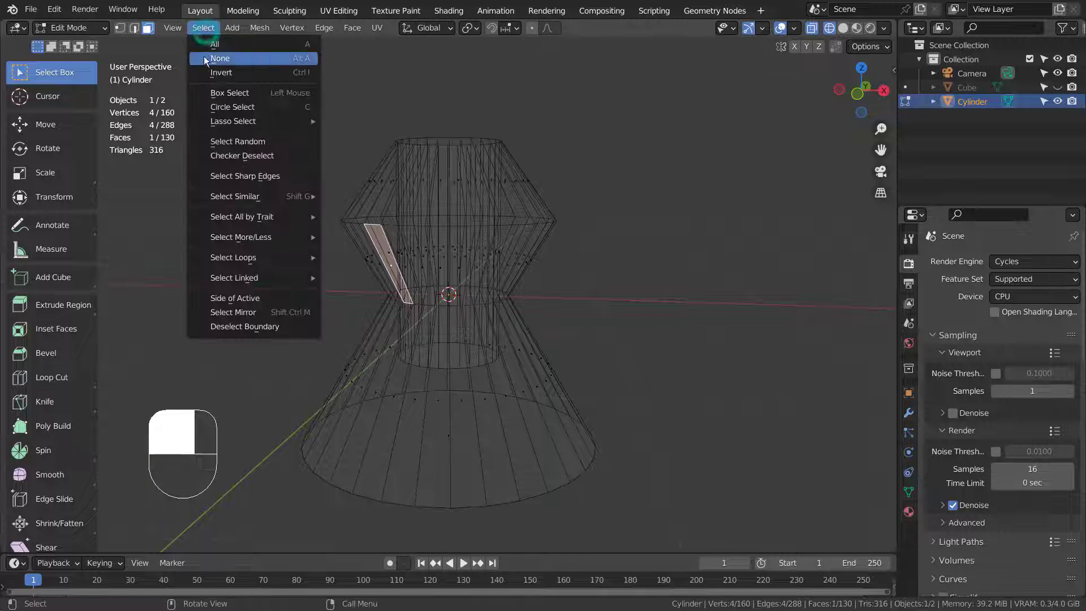
{"action": "mouse_move", "coordinate": [256, 196]}
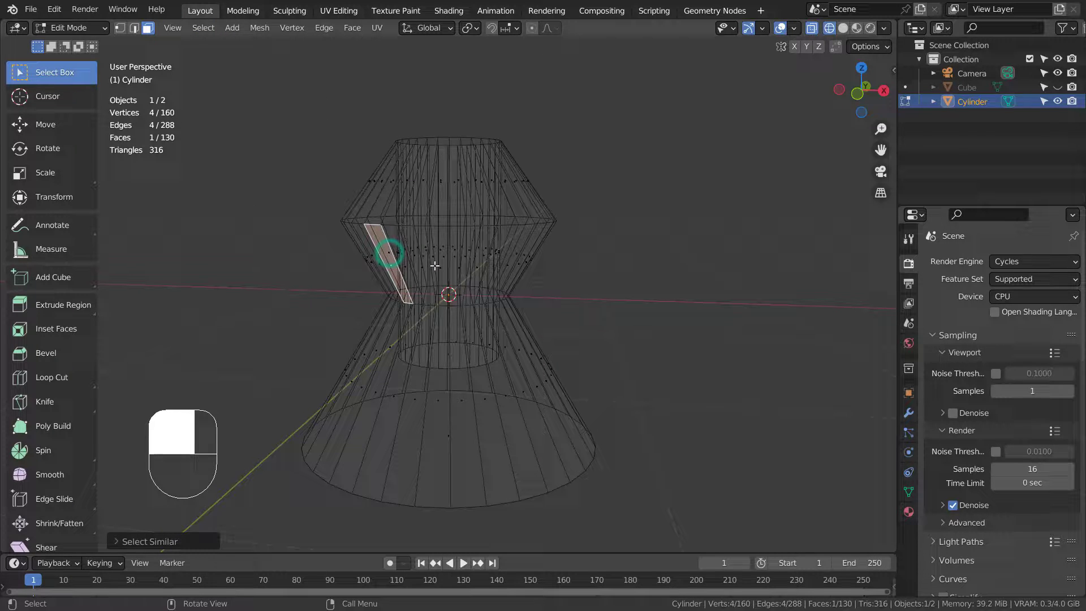
{"action": "key", "text": "shift+g"}
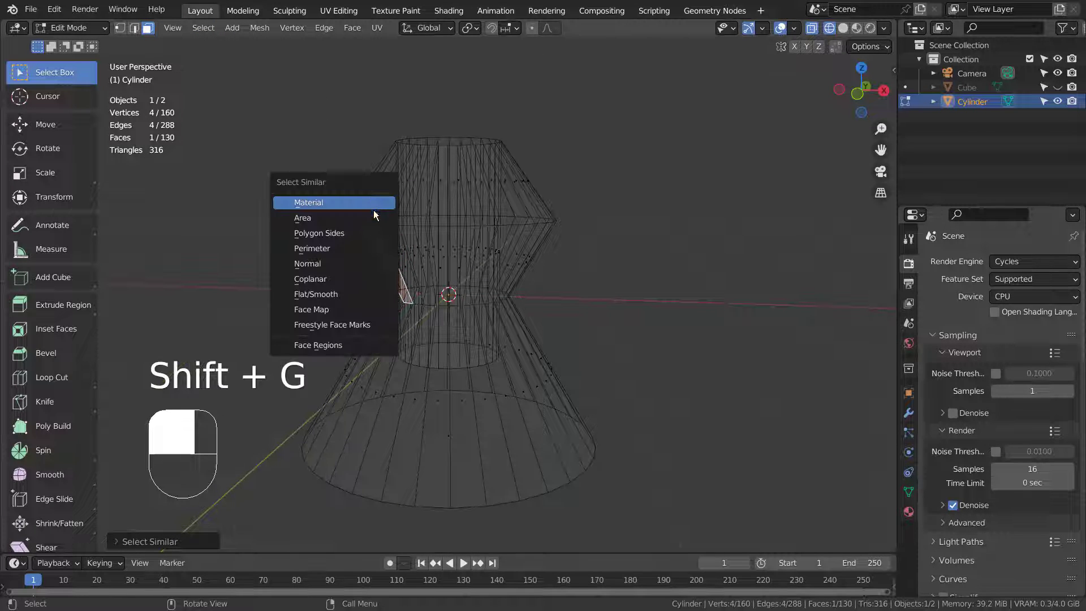
{"action": "left_click", "coordinate": [374, 210]}
{"action": "key", "text": "ctrl+z"}
{"action": "key", "text": "shift+g"}
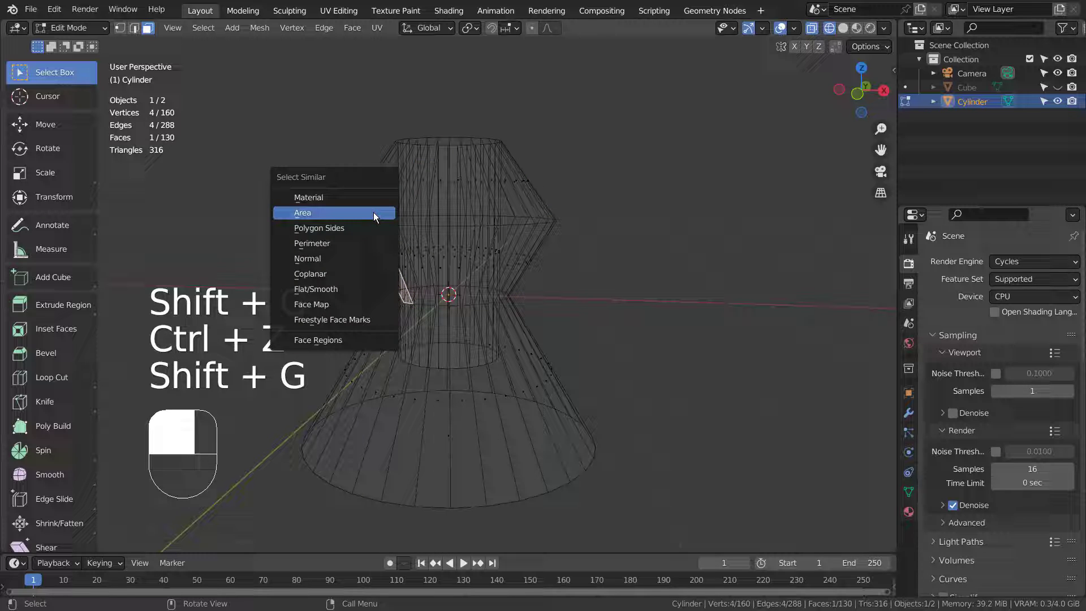
{"action": "left_click", "coordinate": [372, 198]}
{"action": "key", "text": "ctrl+z"}
{"action": "key", "text": "shift+g"}
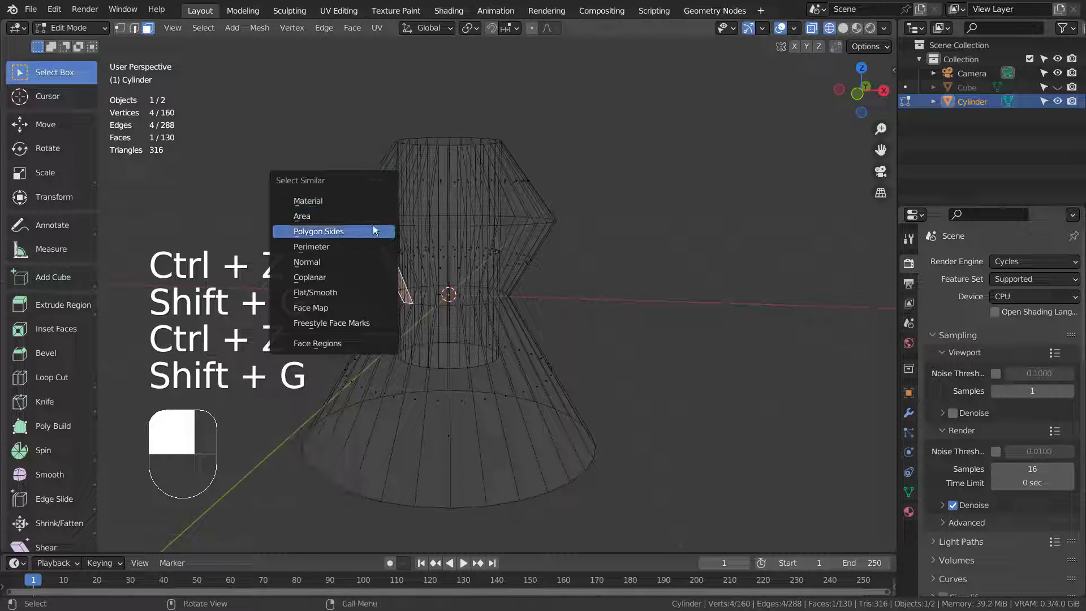
{"action": "left_click", "coordinate": [373, 229]}
{"action": "key", "text": "ctrl+z"}
Test the Flat/Smooth, Face Map and Coplanar similarity matches, undoing each one.
{"action": "key", "text": "shift+g"}
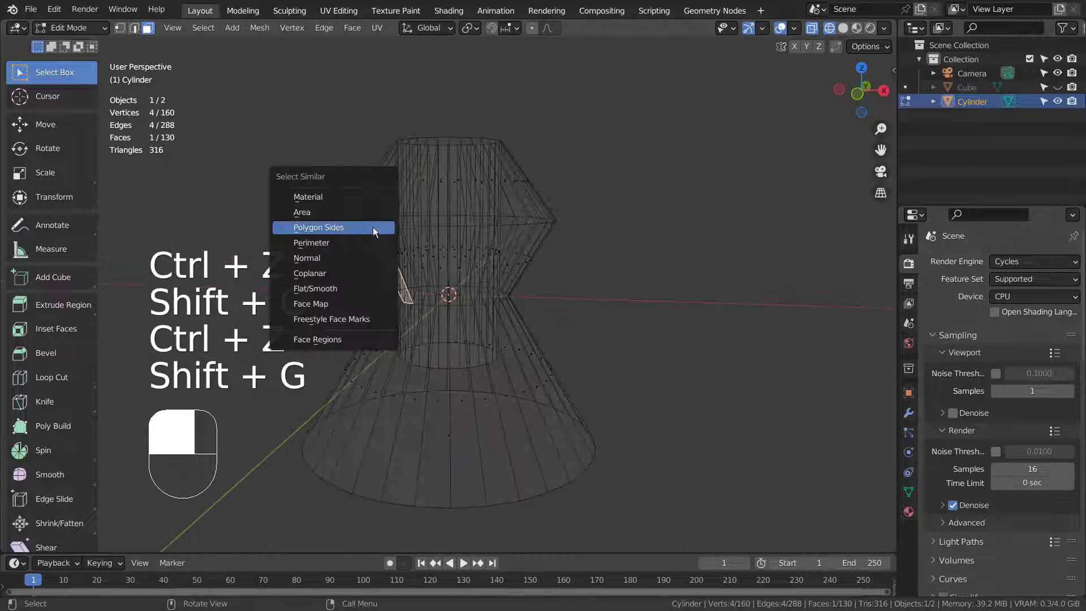
{"action": "left_click", "coordinate": [366, 318]}
{"action": "key", "text": "ctrl+z"}
{"action": "key", "text": "shift+g"}
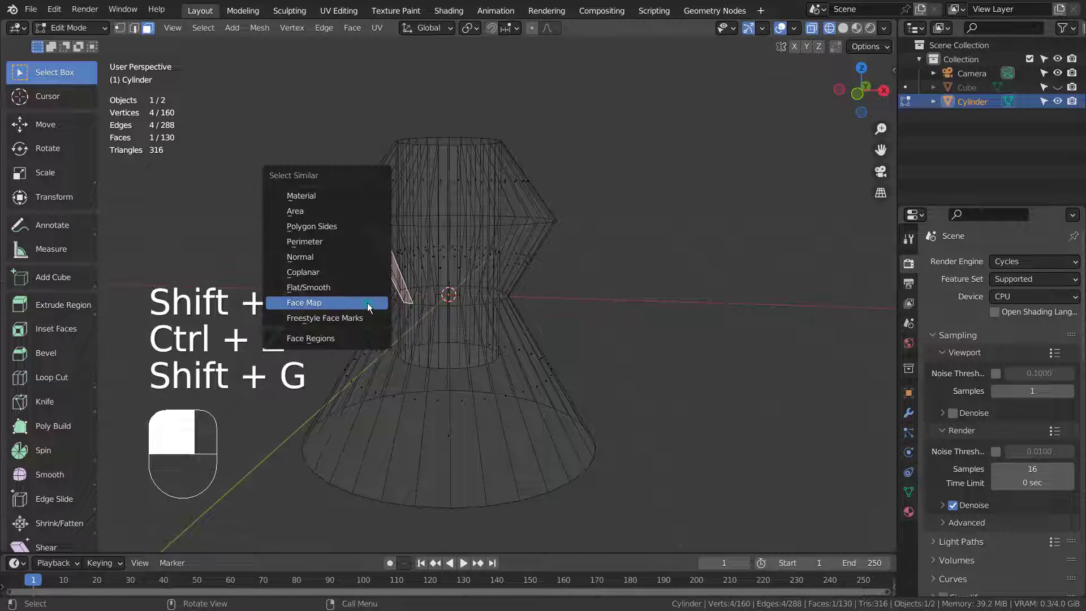
{"action": "left_click", "coordinate": [367, 303]}
{"action": "key", "text": "ctrl+z"}
{"action": "key", "text": "shift+g"}
{"action": "left_click", "coordinate": [365, 290]}
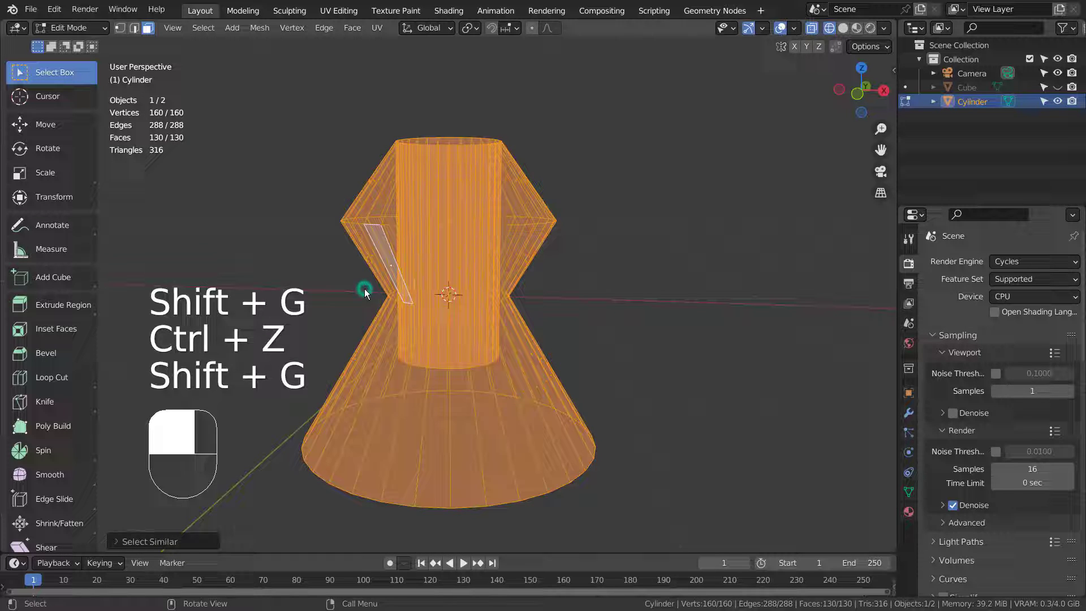
{"action": "key", "text": "ctrl+z"}
{"action": "key", "text": "shift+g"}
{"action": "left_click", "coordinate": [362, 273]}
{"action": "key", "text": "ctrl+z"}
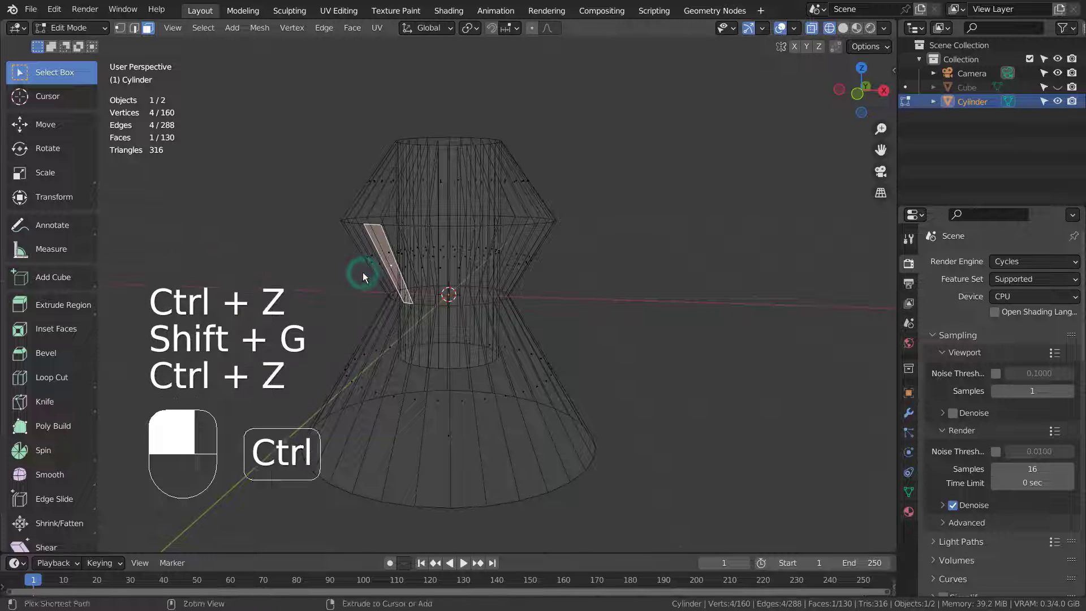
Try matching by Normal, then grow the selection to the upper-cone band by Perimeter.
{"action": "key", "text": "shift+g"}
{"action": "left_click", "coordinate": [363, 254]}
{"action": "key", "text": "ctrl+z"}
{"action": "key", "text": "shift+g"}
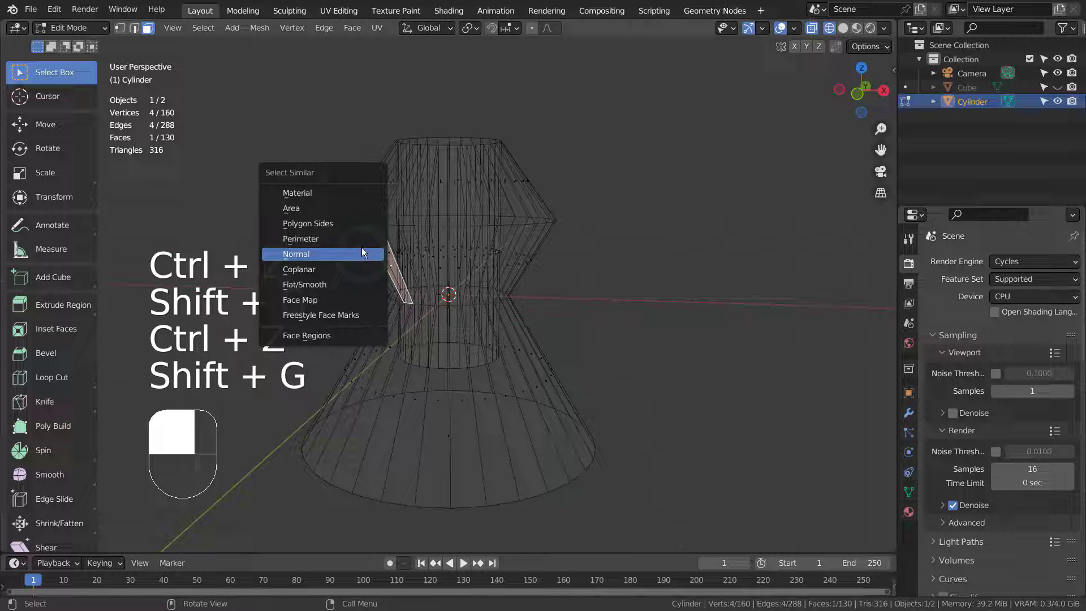
{"action": "left_click", "coordinate": [360, 238]}
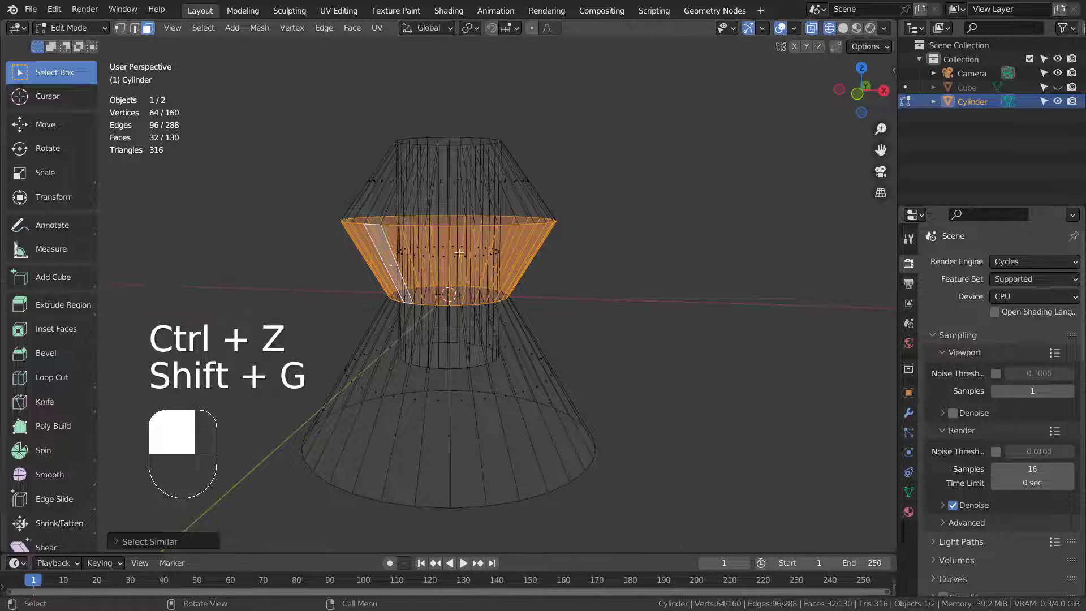
{"action": "left_click_drag", "start_coordinate": [459, 252], "coordinate": [468, 351], "text": "alt"}
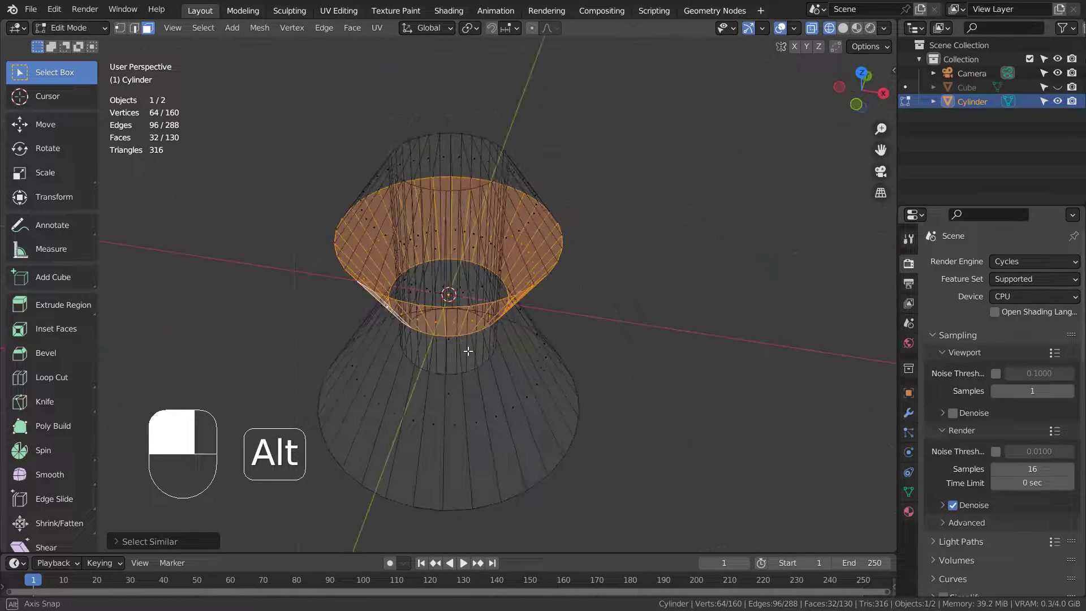
Pick one lower-cone face and select all faces sharing its perimeter via Shift+G.
{"action": "left_click", "coordinate": [473, 420]}
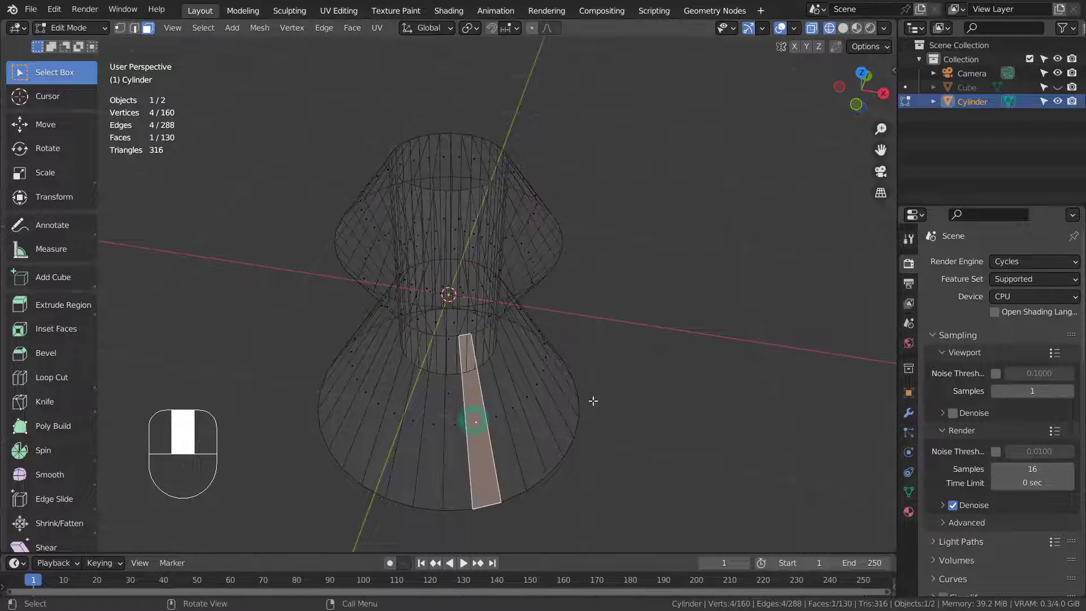
{"action": "key", "text": "shift+g"}
{"action": "left_click", "coordinate": [593, 395]}
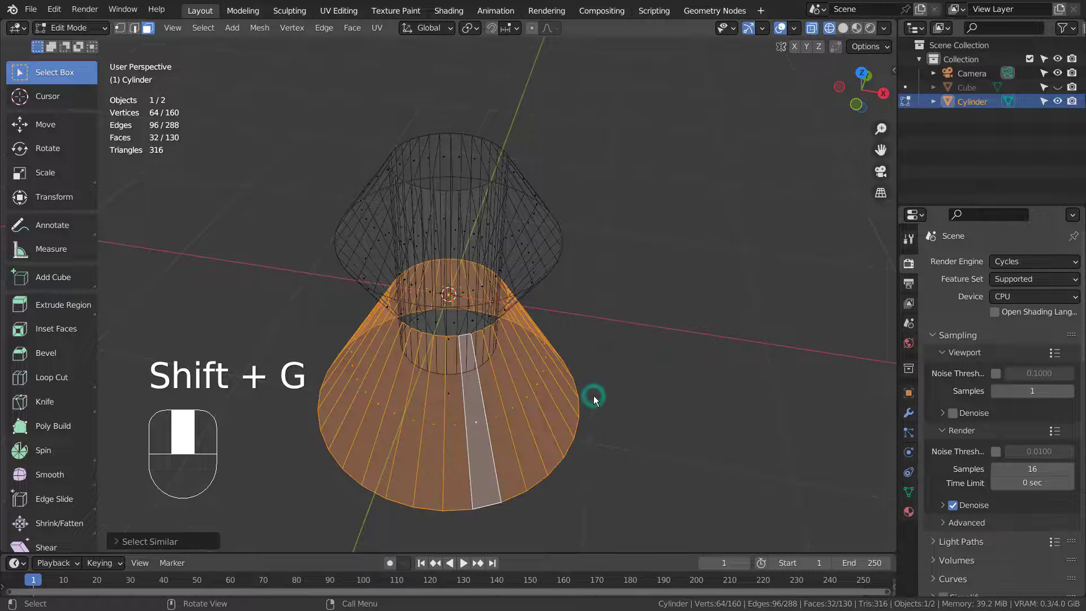
{"action": "left_click_drag", "start_coordinate": [593, 396], "coordinate": [610, 378], "text": "alt"}
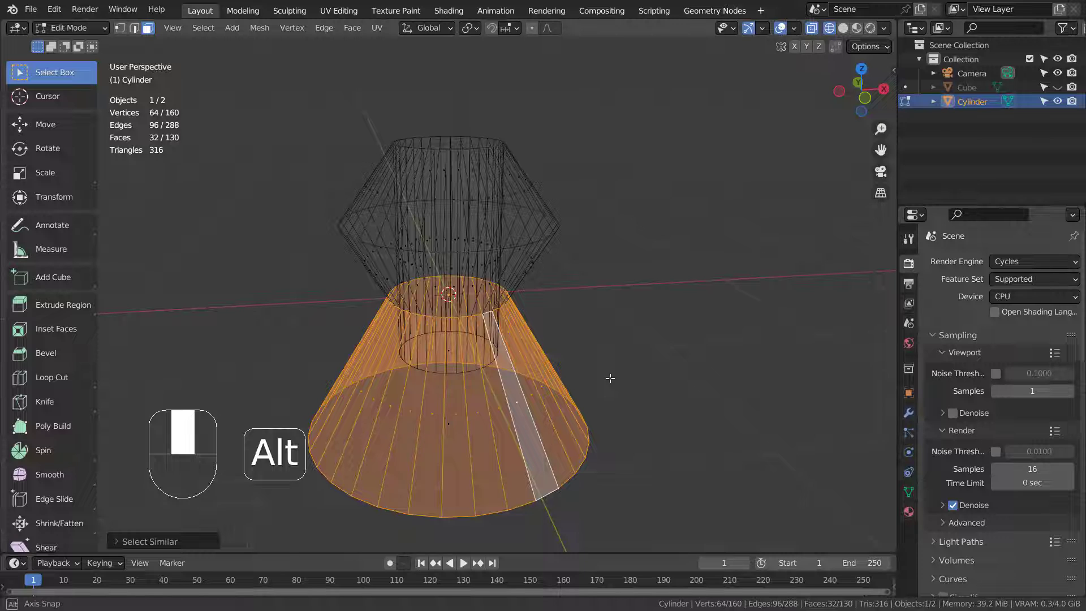
{"action": "middle_click", "coordinate": [485, 410]}
Select only one front face of the lower cone and show the Select Loops options.
{"action": "left_click", "coordinate": [617, 391]}
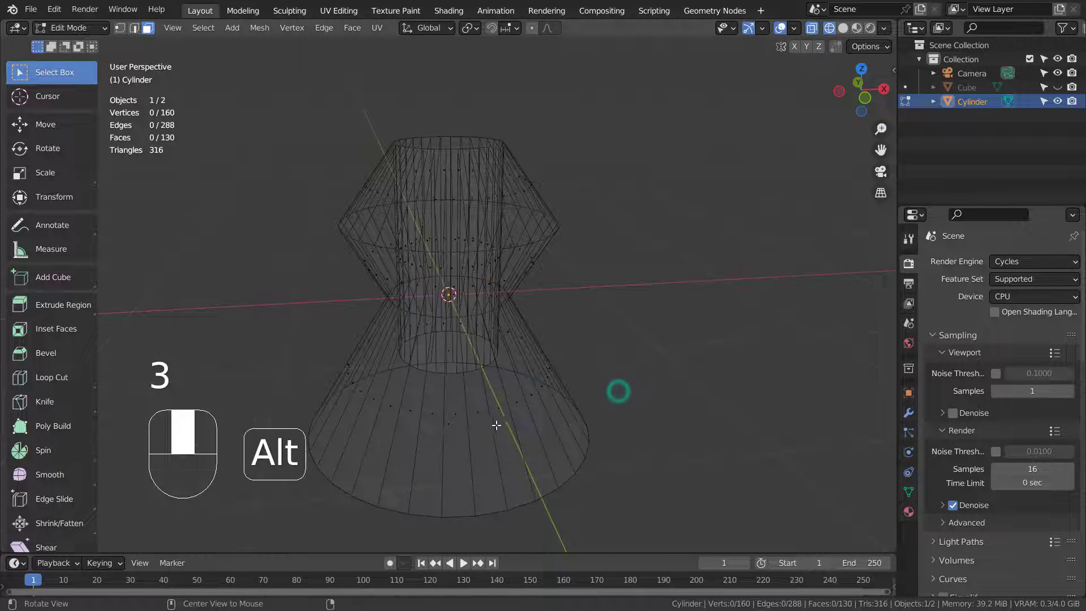
{"action": "left_click", "coordinate": [479, 412]}
{"action": "key", "text": "alt"}
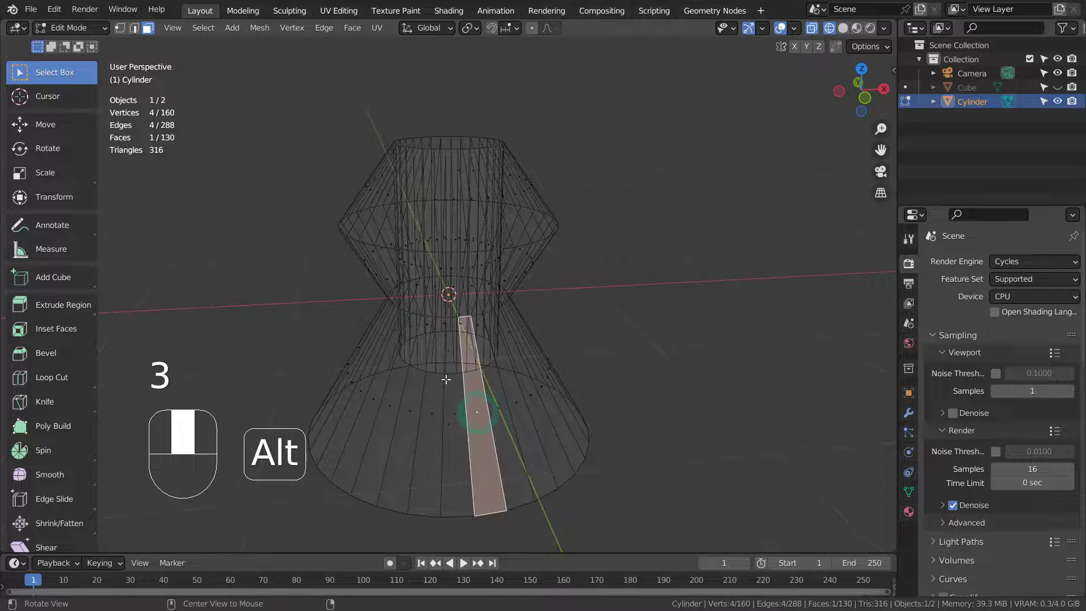
{"action": "left_click", "coordinate": [203, 28]}
{"action": "mouse_move", "coordinate": [255, 257]}
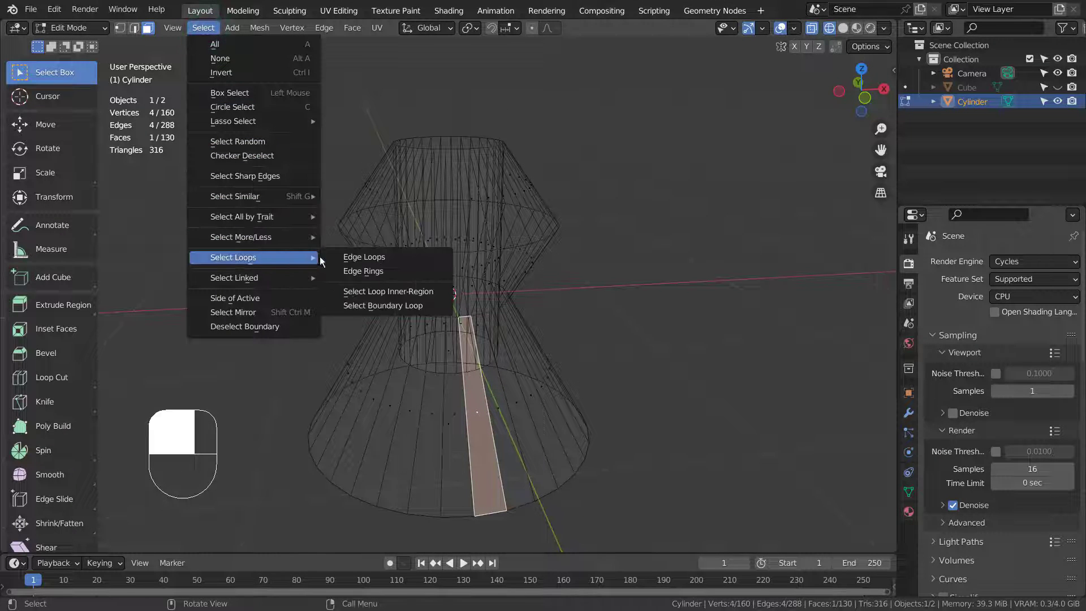